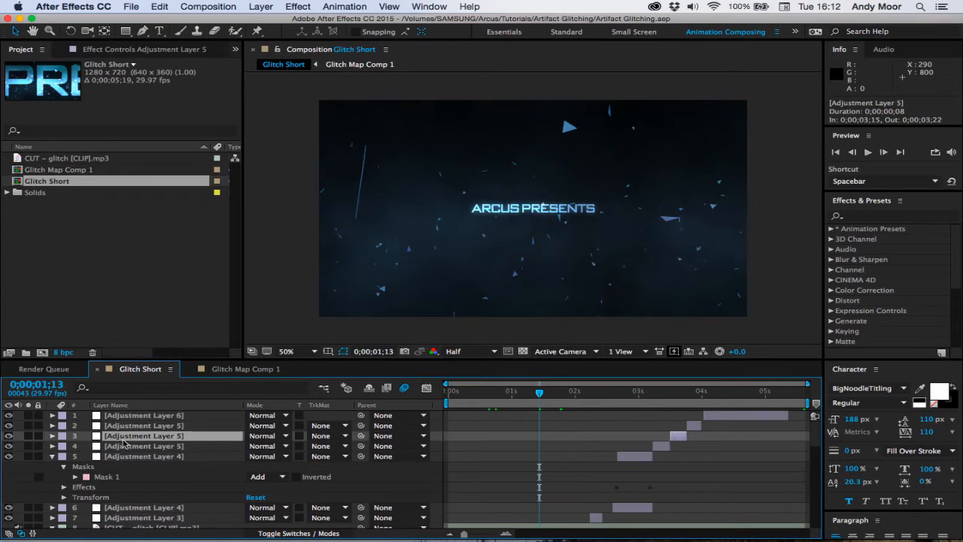
# Step: Scrub through the Glitch Short composition to examine how its adjustment layers and Glitch layer distort the title
pyautogui.moveTo(539, 393); pyautogui.dragTo(573, 401)
pyautogui.click(641, 458)
pyautogui.scroll(-5, 557, 437)
pyautogui.scroll(-1, 523, 459)
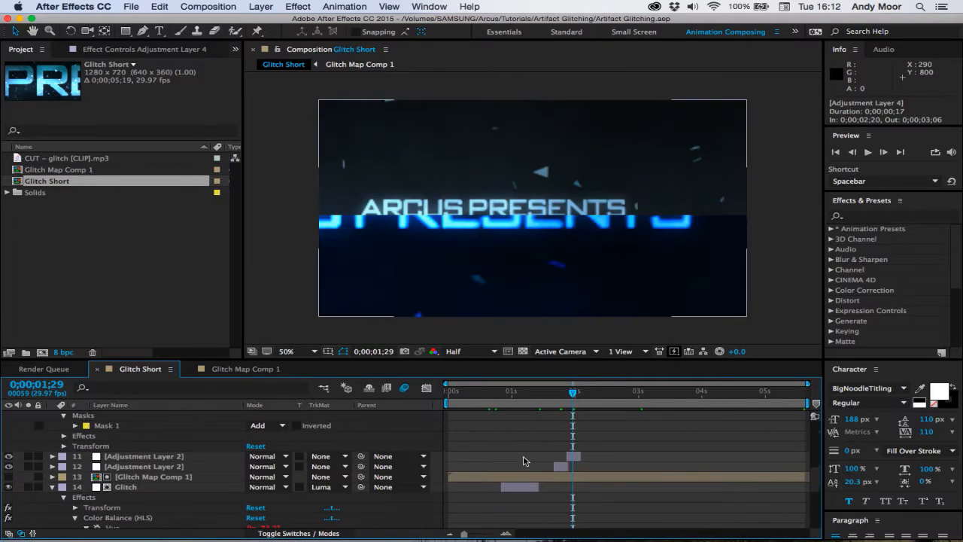
pyautogui.click(524, 491)
pyautogui.moveTo(537, 393)
pyautogui.mouseDown()
pyautogui.moveTo(511, 398)
pyautogui.moveTo(555, 396)
pyautogui.mouseUp()
pyautogui.click(643, 437)
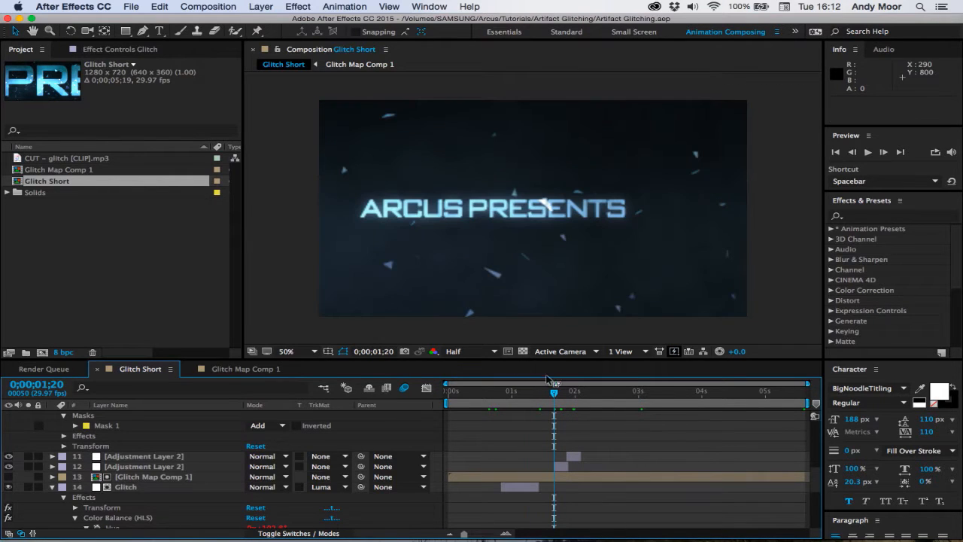
# Step: Create a new empty project
pyautogui.click(131, 6)
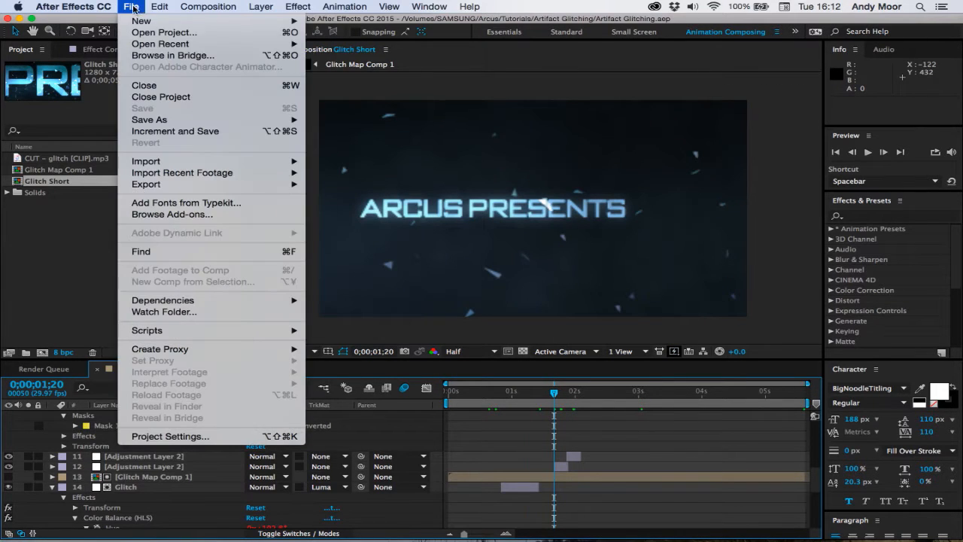
pyautogui.moveTo(146, 24)
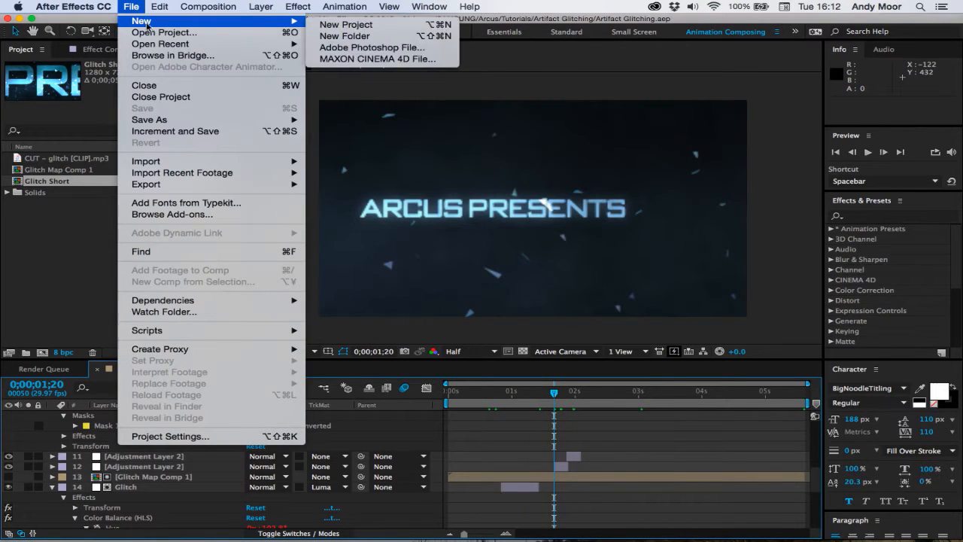
pyautogui.click(370, 27)
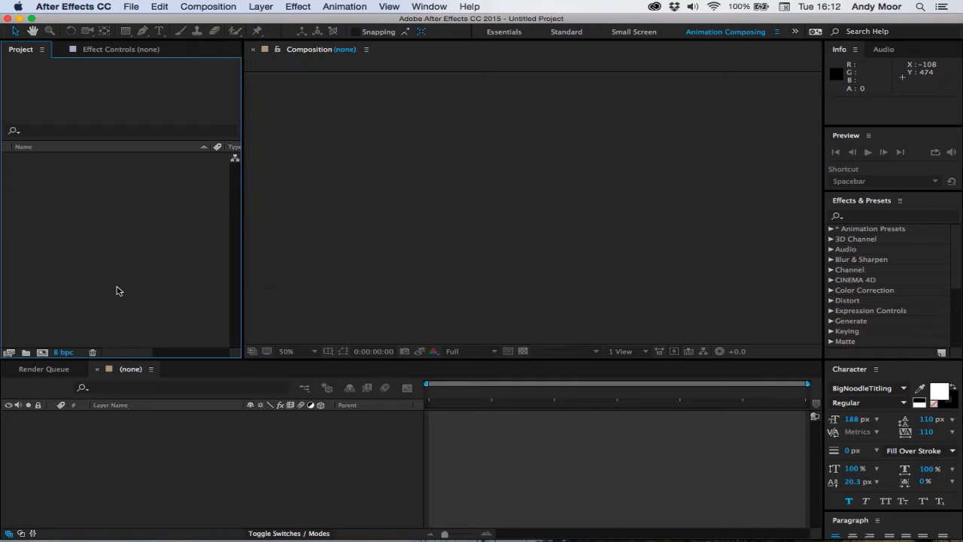
# Step: Create a new composition named Footage
pyautogui.rightClick(117, 291)
pyautogui.click(158, 293)
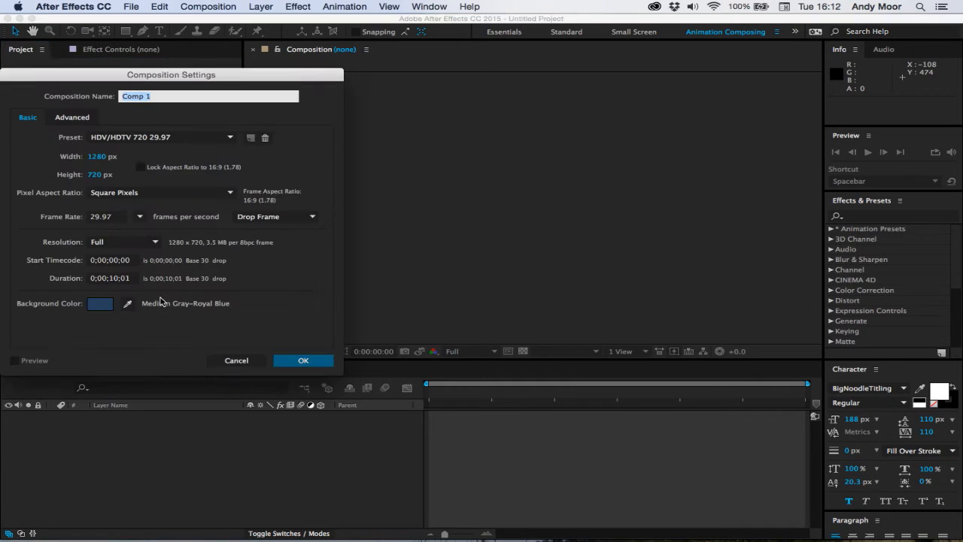
pyautogui.write('Footage')
pyautogui.click(316, 364)
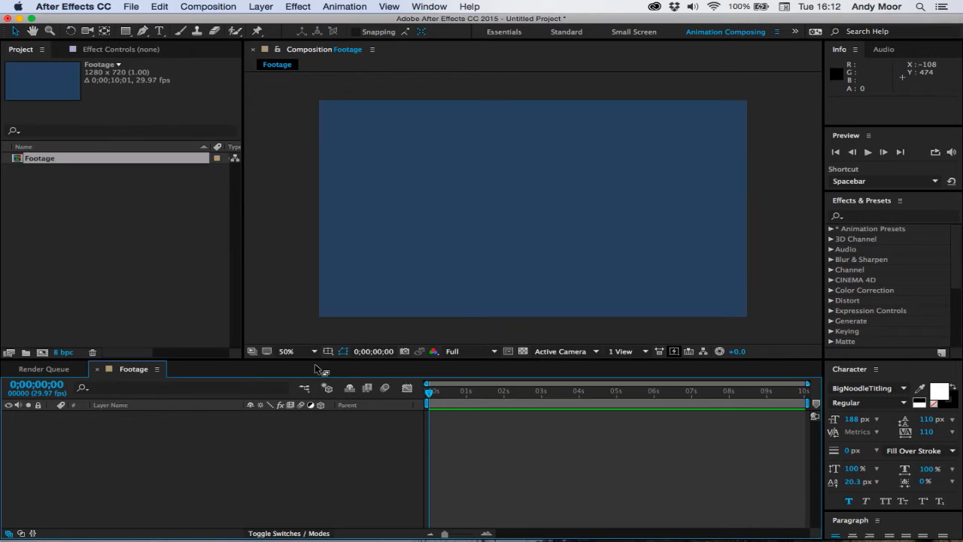
# Step: Add a full-frame red solid layer to the Footage composition
pyautogui.rightClick(536, 429)
pyautogui.moveTo(565, 426)
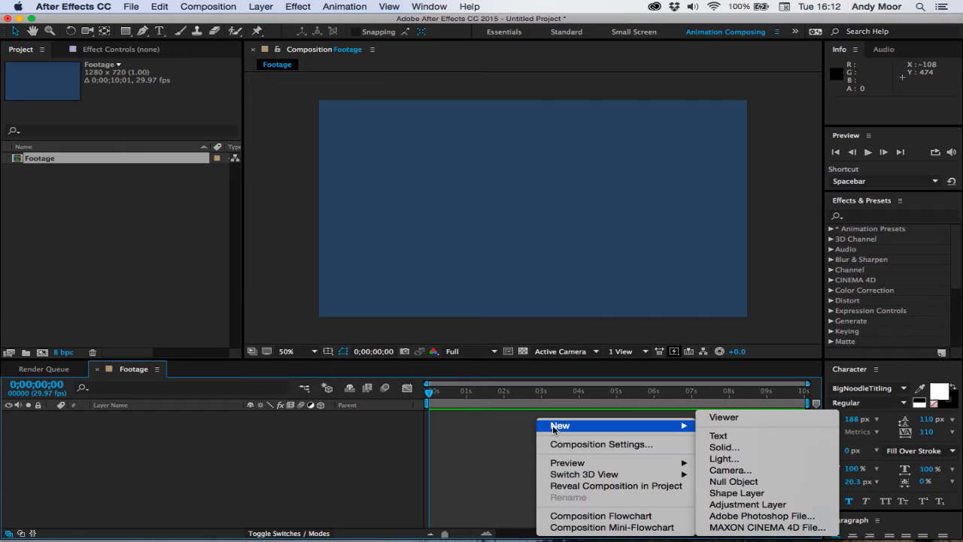
pyautogui.click(752, 452)
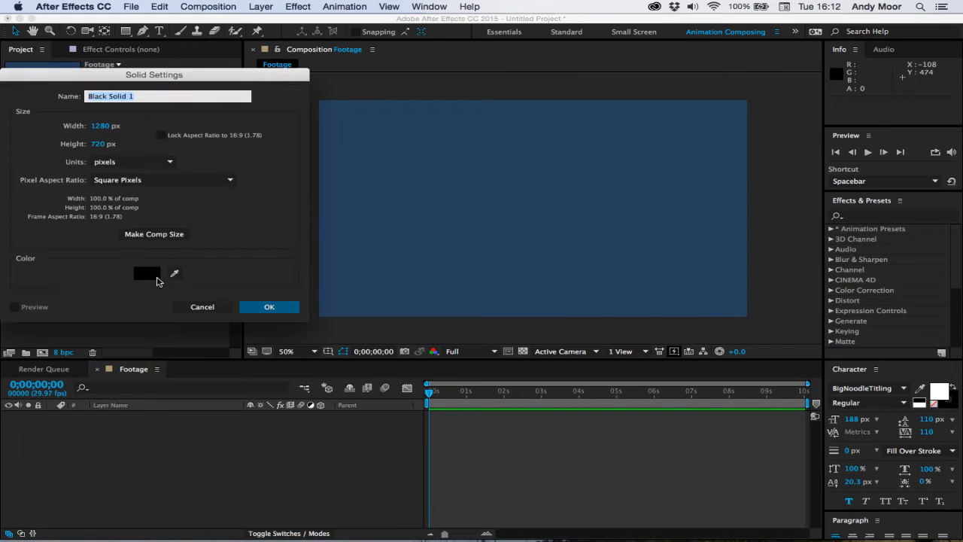
pyautogui.click(141, 269)
pyautogui.write('ff0000')
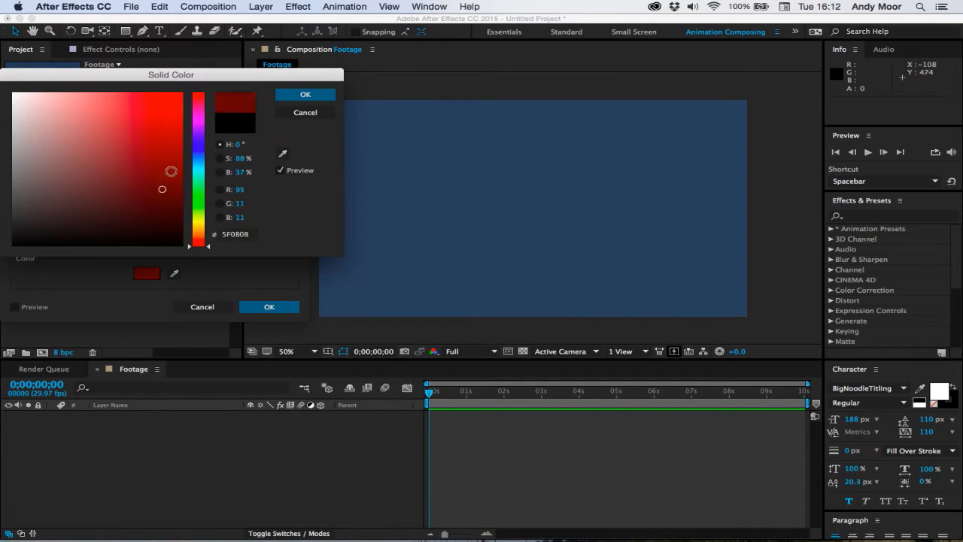
pyautogui.click(296, 95)
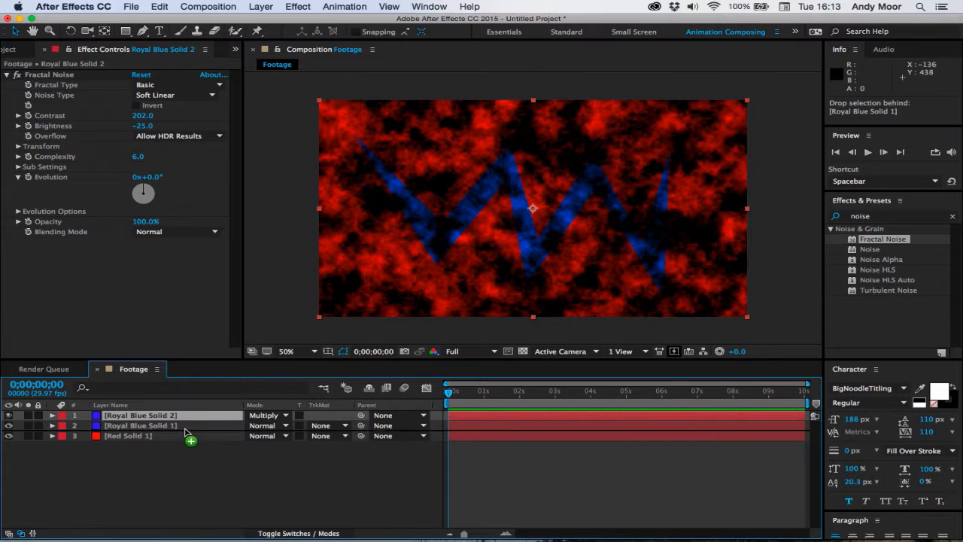
# Step: Move the fractal noise solid directly beneath the blue zigzag solid and set its Fractal Noise brightness to 43
pyautogui.moveTo(189, 438); pyautogui.dragTo(213, 433)
pyautogui.click(624, 465)
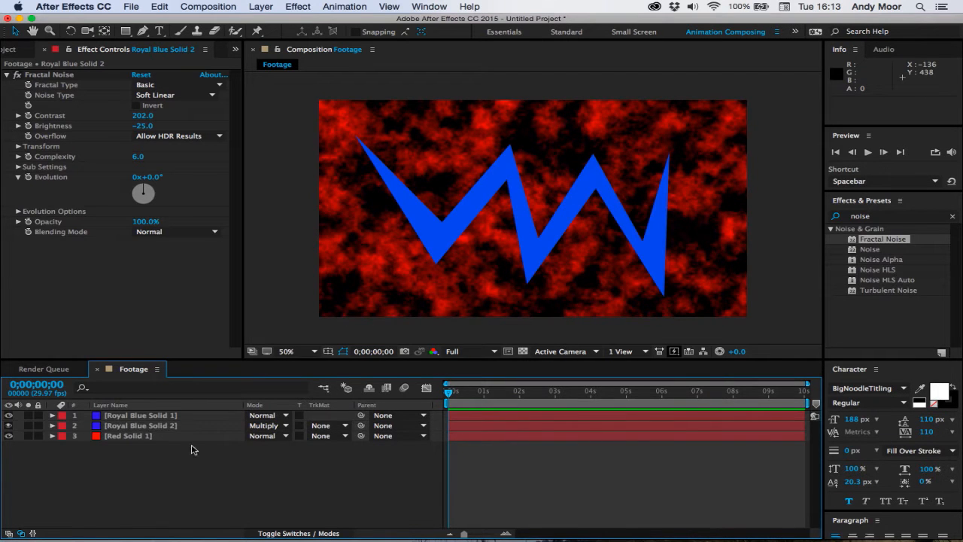
pyautogui.click(134, 425)
pyautogui.press('t')
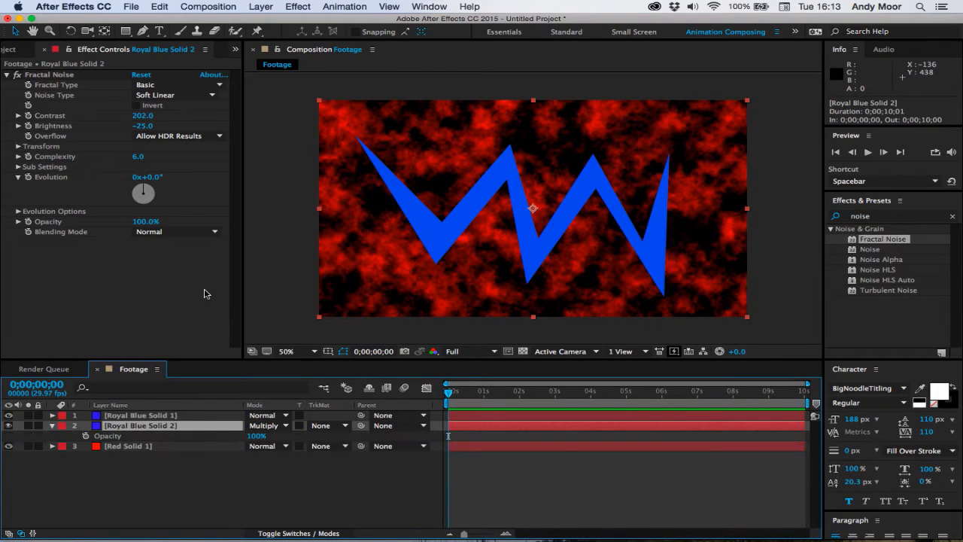
pyautogui.moveTo(150, 128); pyautogui.dragTo(194, 127)
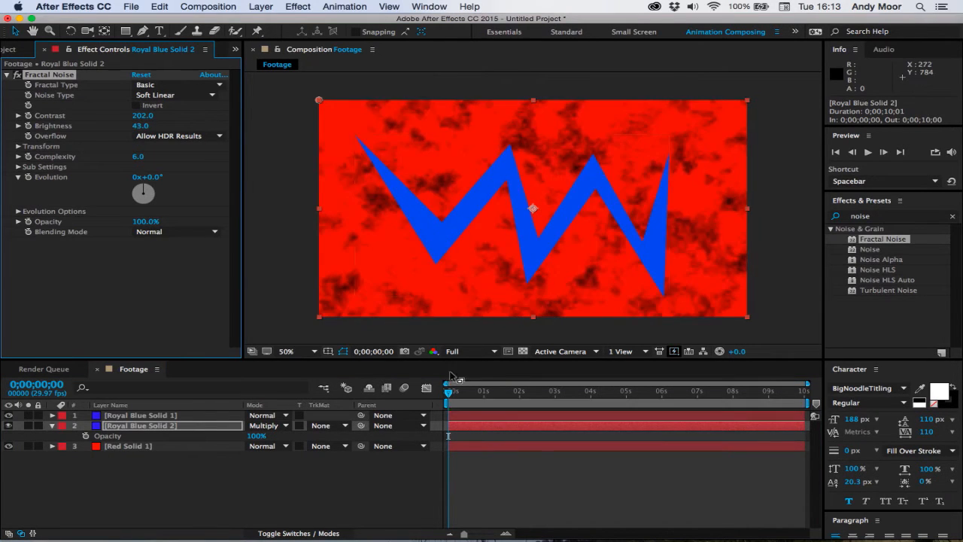
pyautogui.click(625, 508)
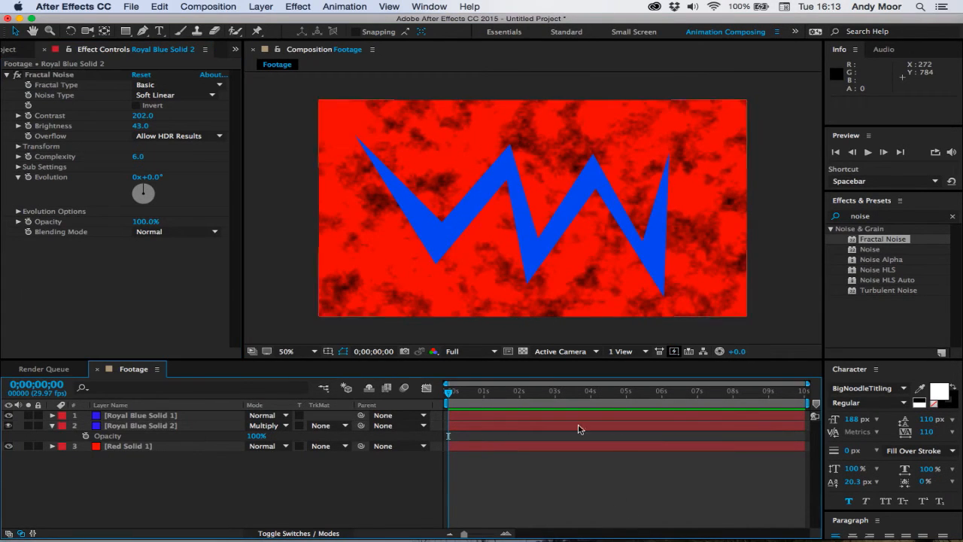
pyautogui.click(53, 426)
# Step: Nest the Footage composition in a new composition and add an adjustment layer above it
pyautogui.click(15, 49)
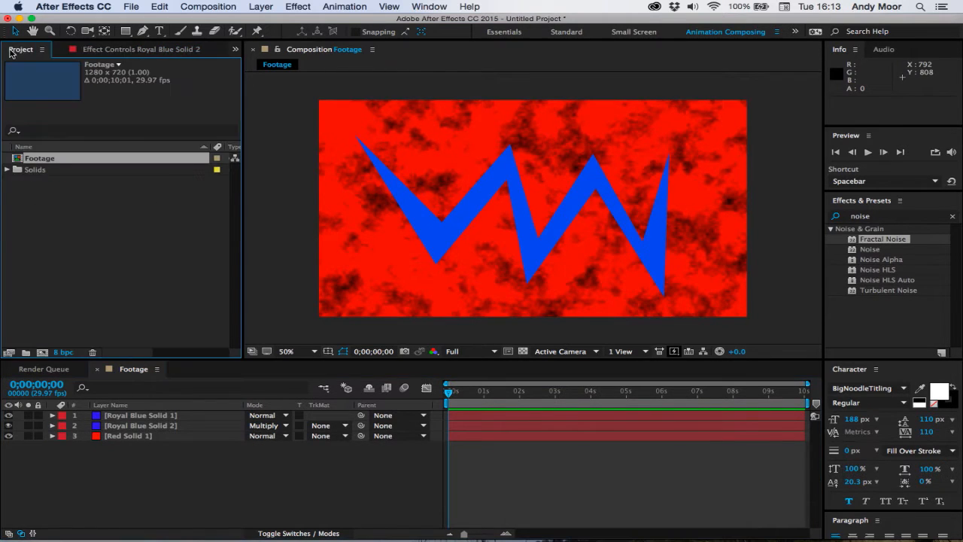
pyautogui.moveTo(83, 160); pyautogui.dragTo(47, 351)
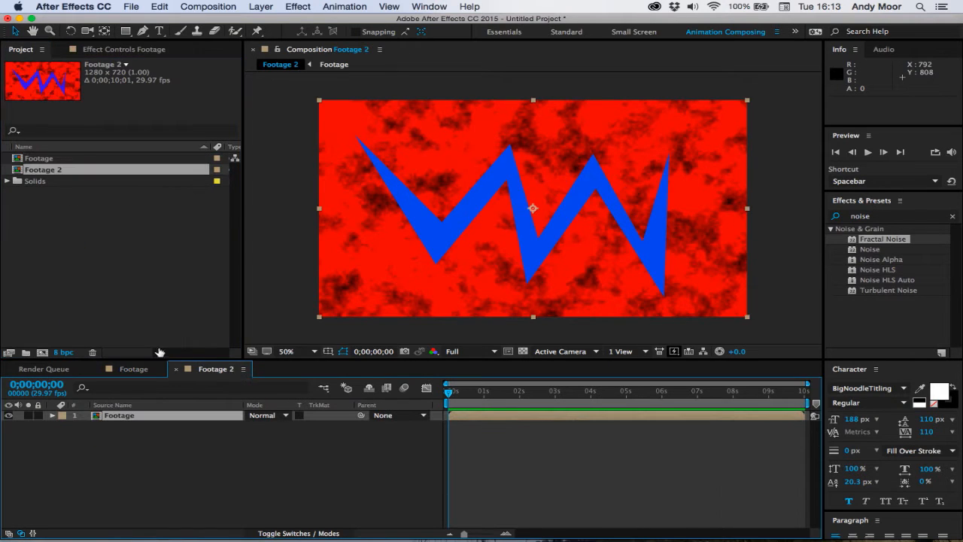
pyautogui.rightClick(557, 453)
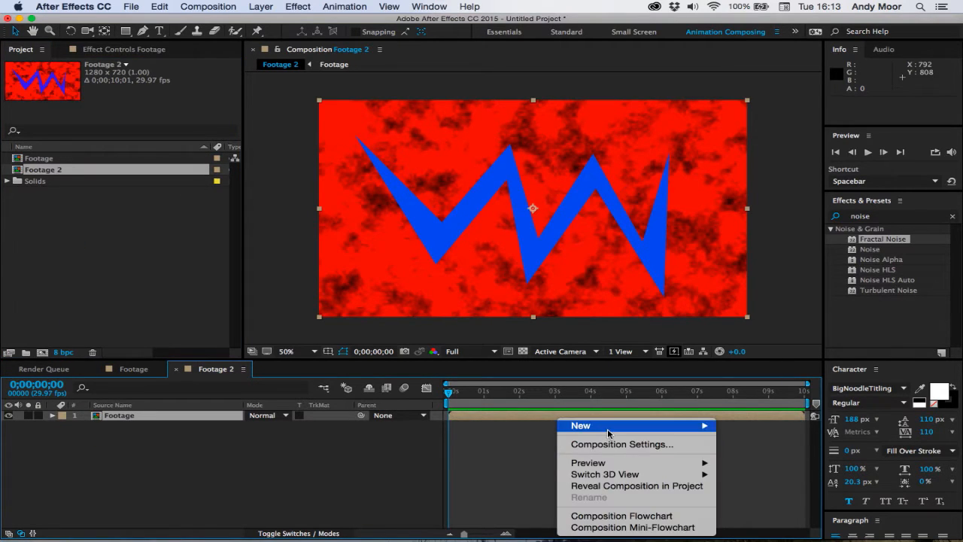
pyautogui.moveTo(633, 431)
pyautogui.click(773, 505)
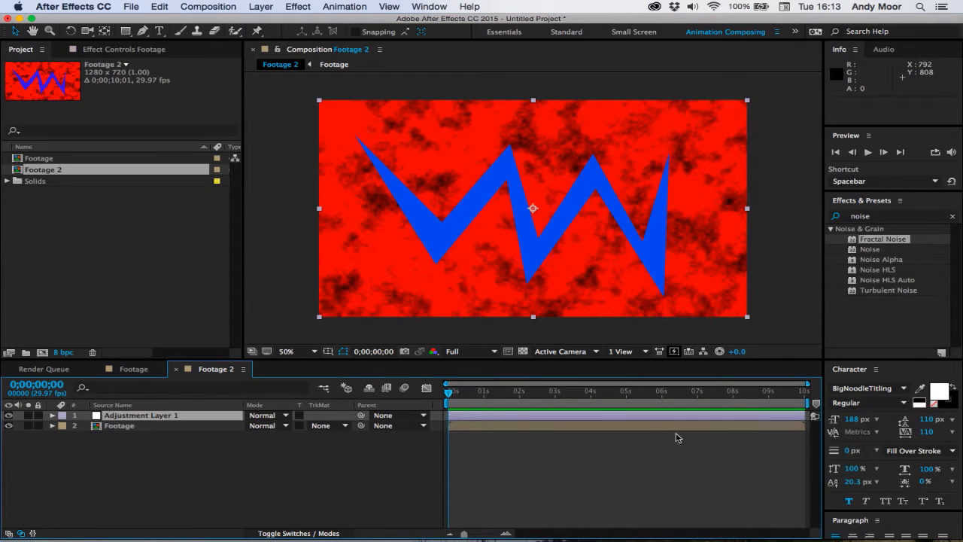
# Step: Rename the adjustment layer Manual Glitch and draw a rectangular mask on it covering about the left 537 px of the frame
pyautogui.press('Return')
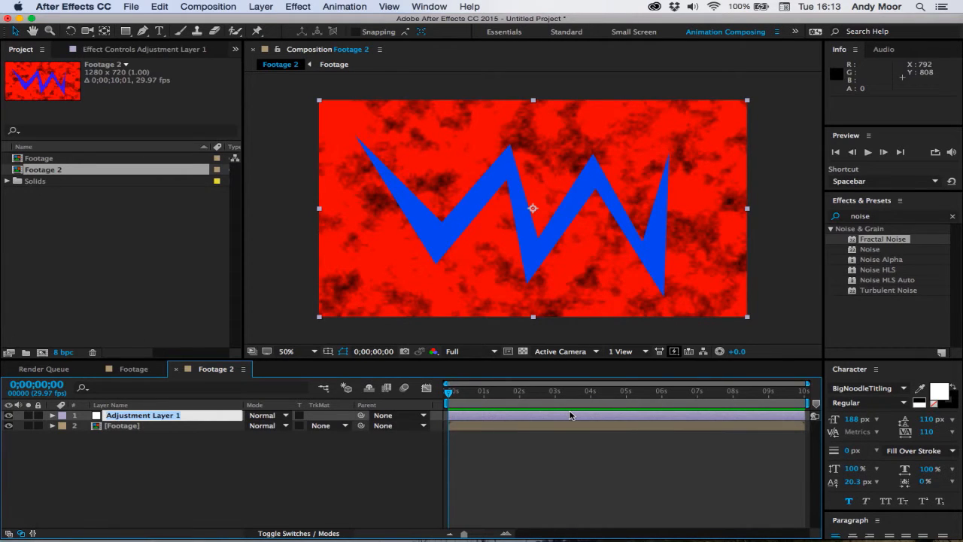
pyautogui.write('Manual Glitch')
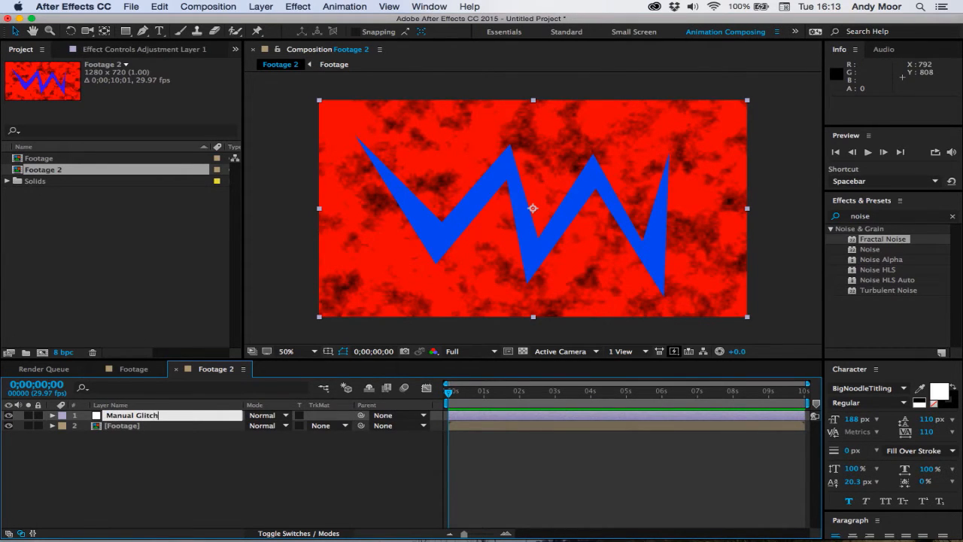
pyautogui.press('Return')
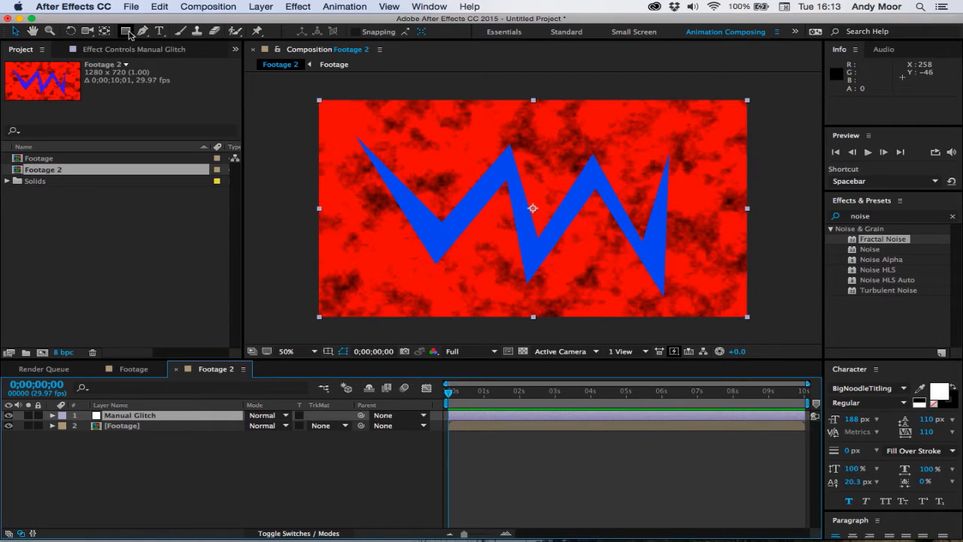
pyautogui.click(127, 32)
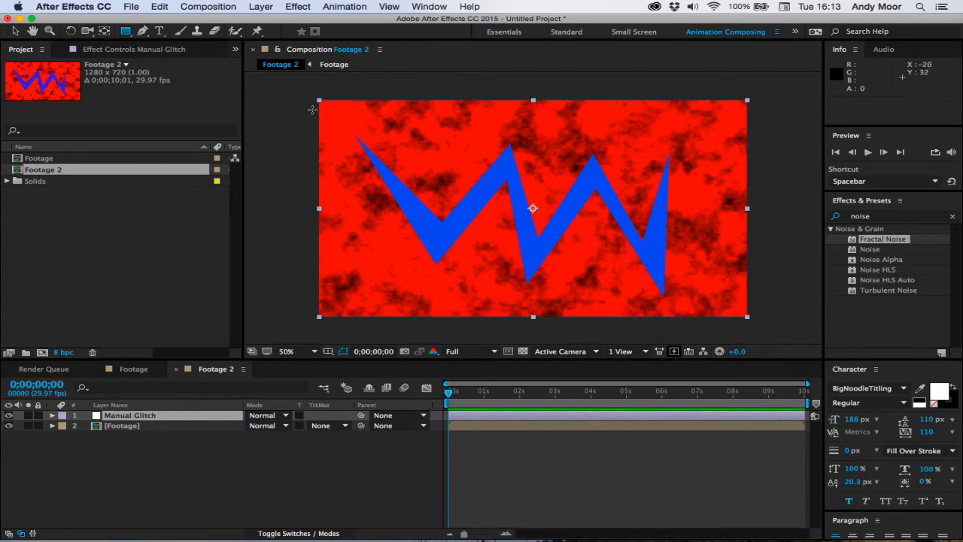
pyautogui.moveTo(292, 84); pyautogui.dragTo(506, 374)
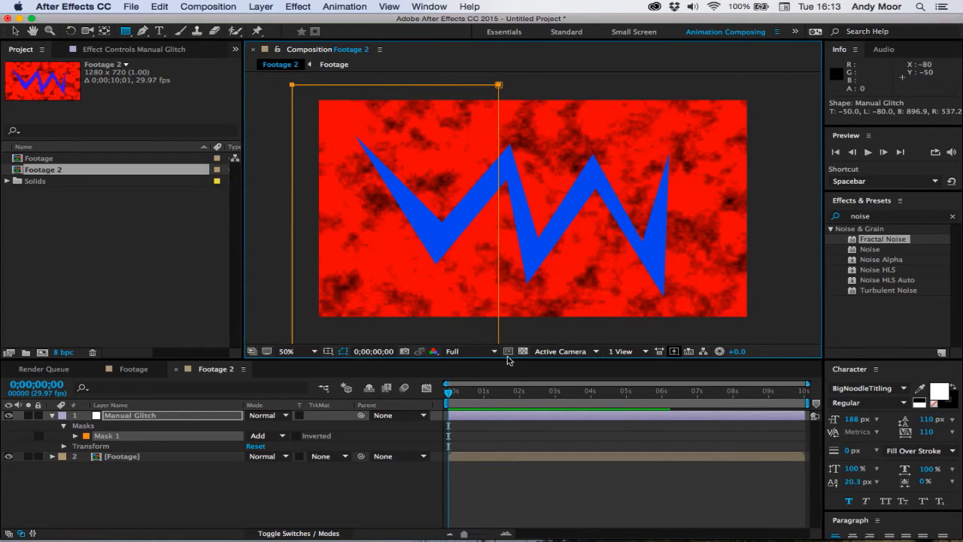
# Step: Apply the Transform effect to Manual Glitch and set its scale to 119 and its position to 640, 304
pyautogui.click(897, 218)
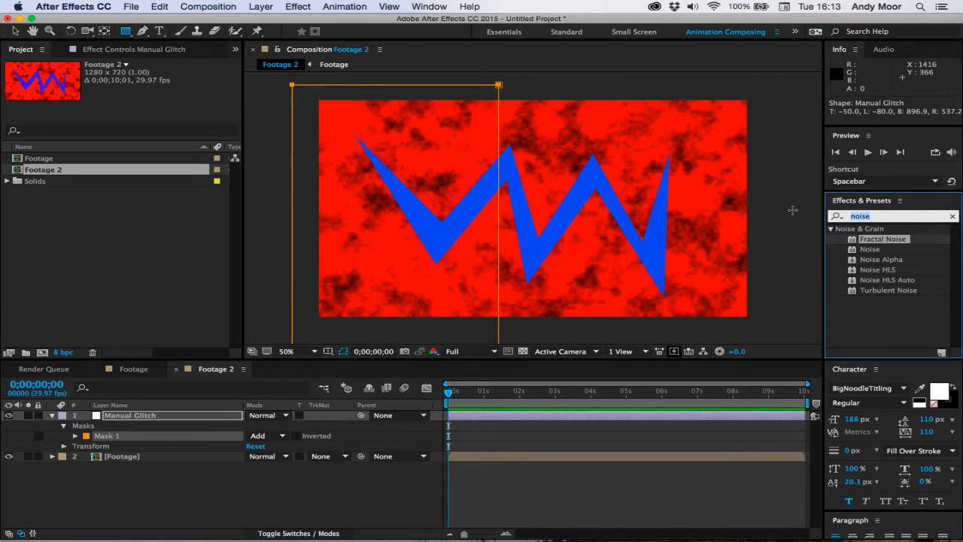
pyautogui.write('transof')
pyautogui.press('BackSpace')
pyautogui.press('BackSpace')
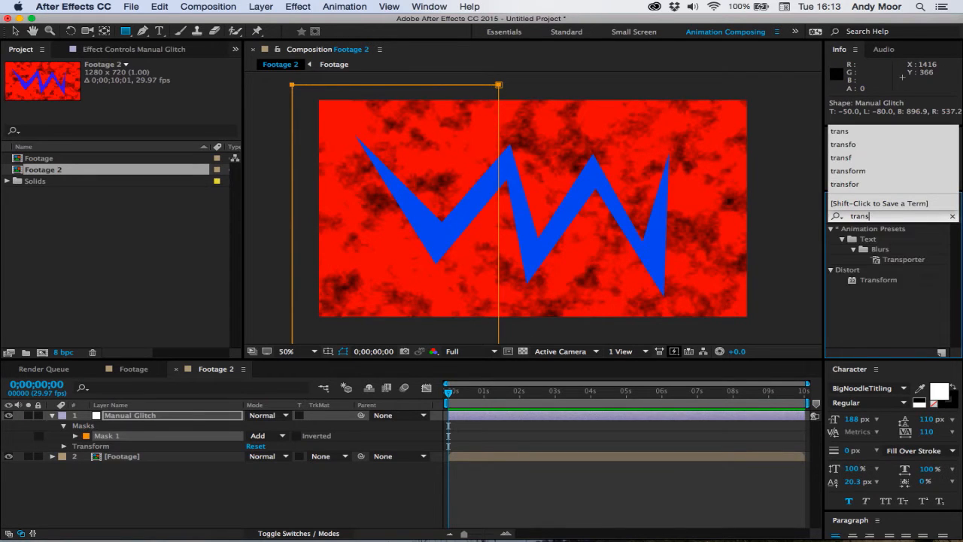
pyautogui.doubleClick(873, 280)
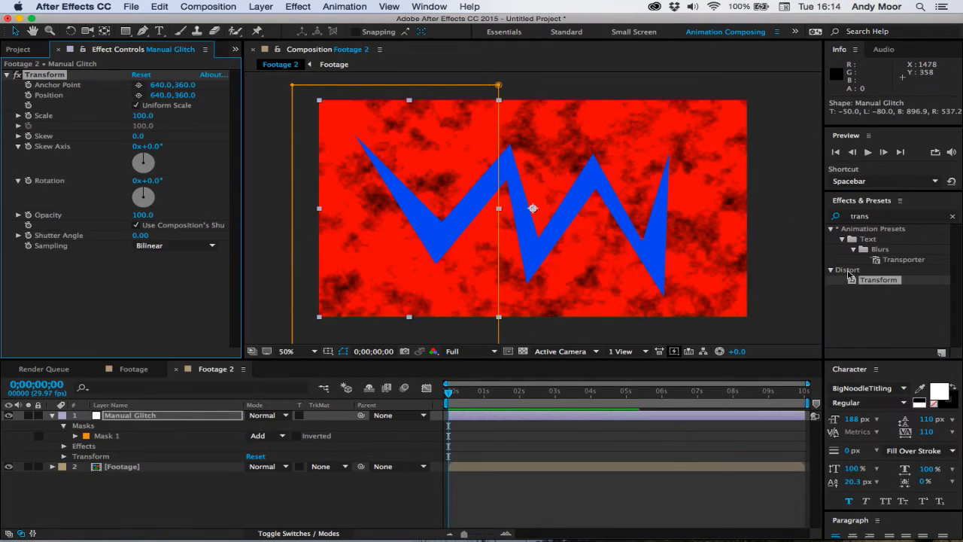
pyautogui.moveTo(136, 118); pyautogui.dragTo(145, 96)
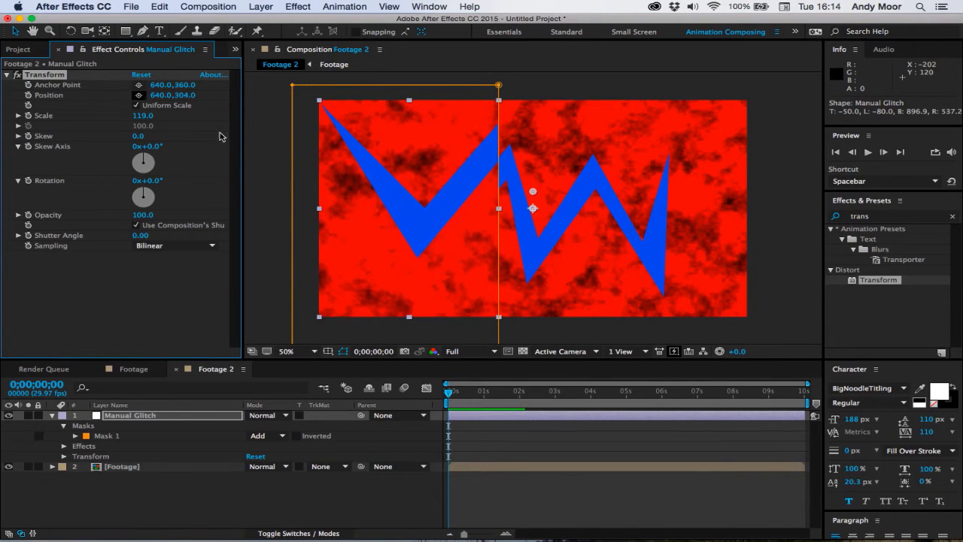
# Step: Apply Hue/Saturation to Manual Glitch with a master hue of -11° and a master saturation of -36
pyautogui.moveTo(897, 220); pyautogui.dragTo(825, 221)
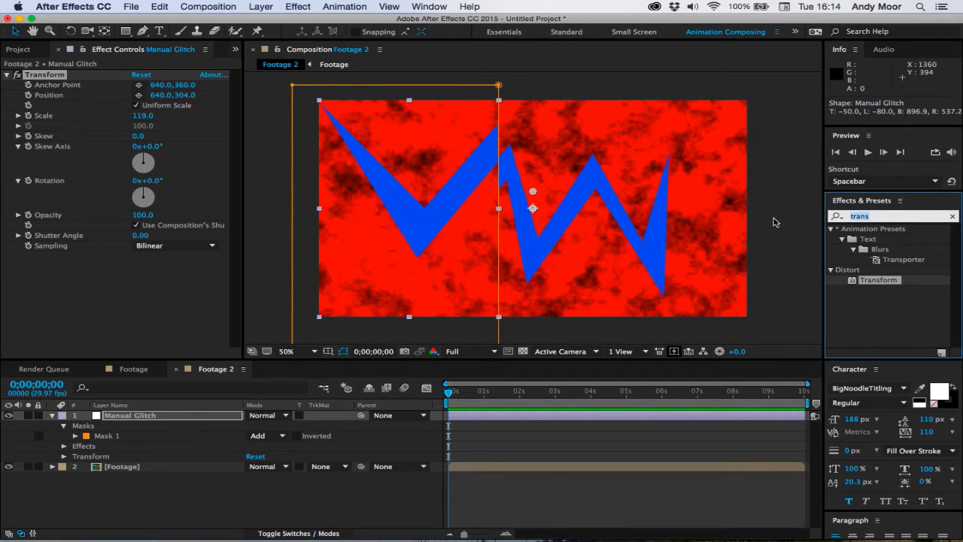
pyautogui.write('hue')
pyautogui.doubleClick(891, 280)
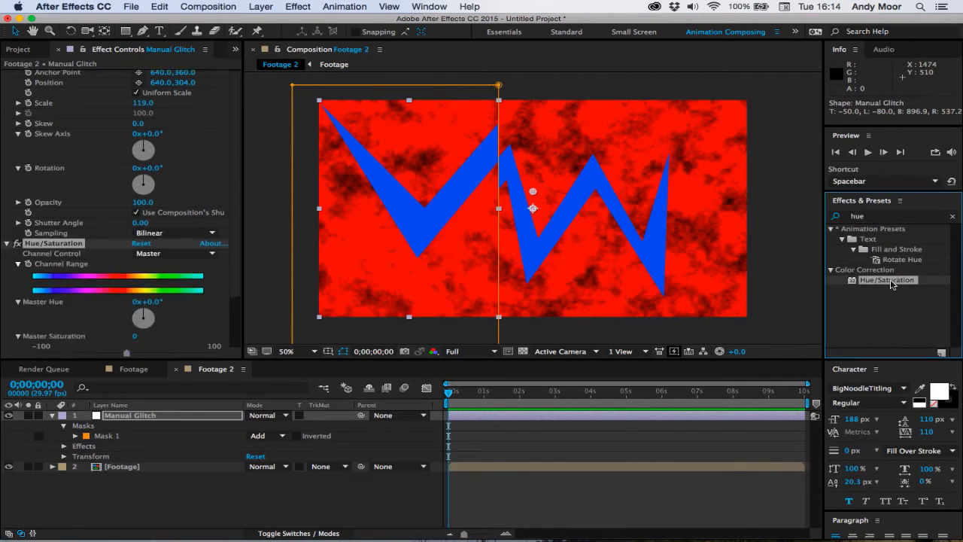
pyautogui.scroll(-3, 174, 283)
pyautogui.moveTo(153, 231); pyautogui.dragTo(144, 232)
pyautogui.moveTo(126, 286); pyautogui.dragTo(96, 287)
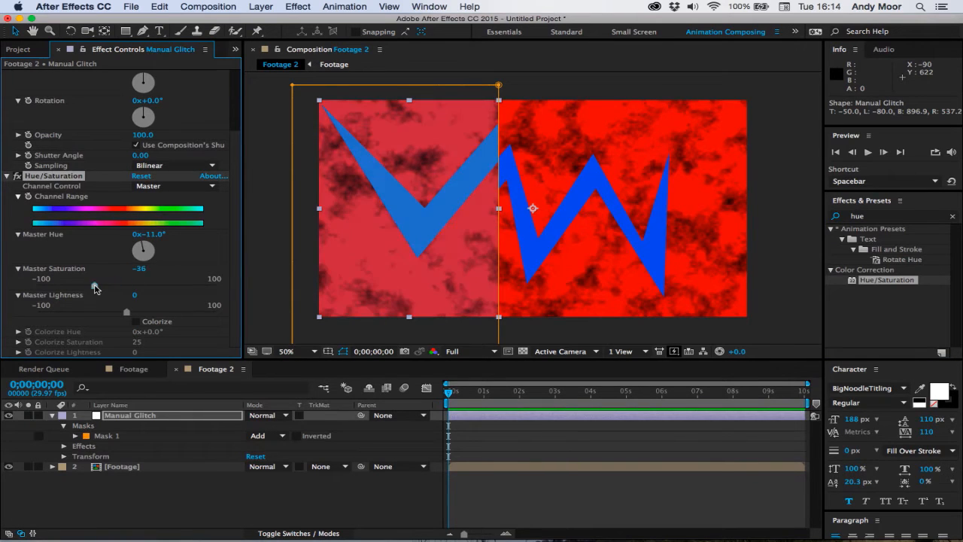
# Step: Apply the Noise effect to Manual Glitch with 37% noise and color noise turned off
pyautogui.click(920, 217)
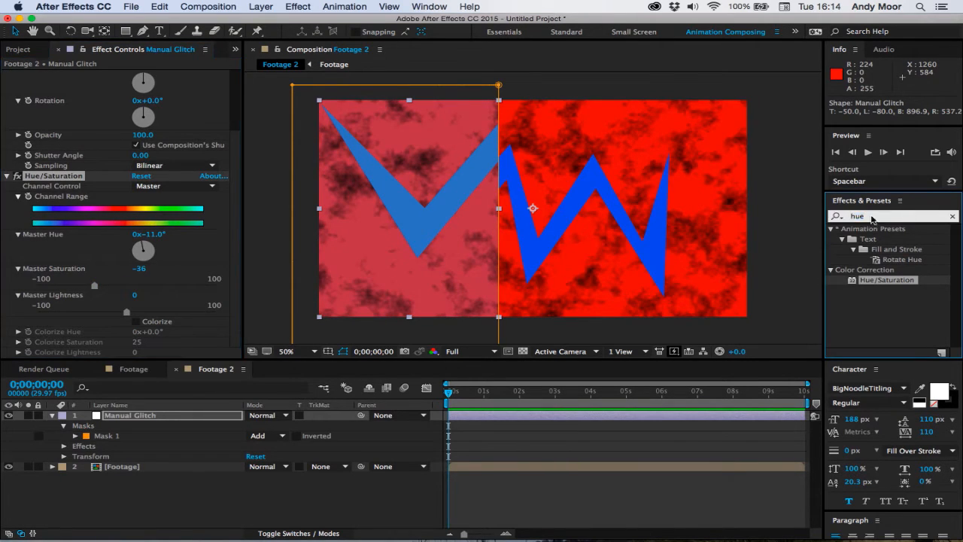
pyautogui.write('noise')
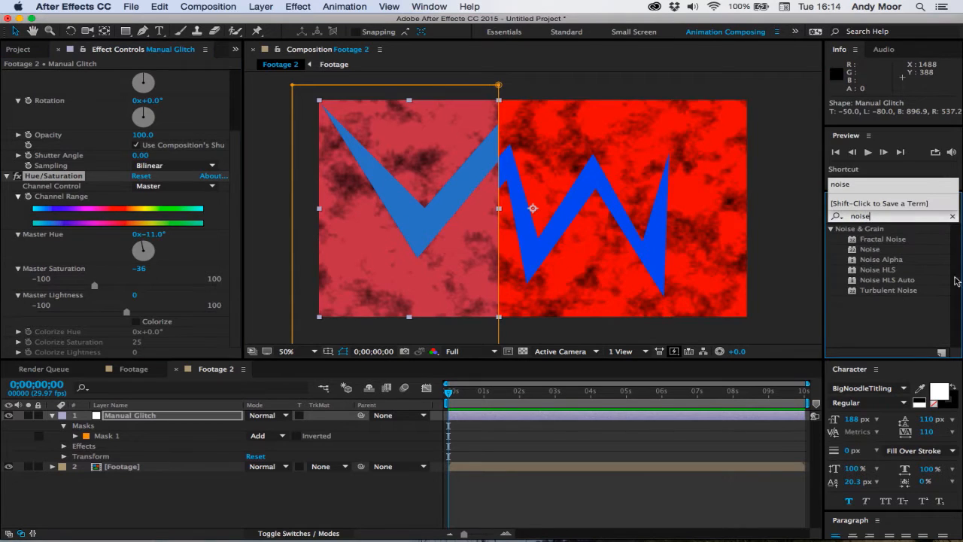
pyautogui.doubleClick(870, 249)
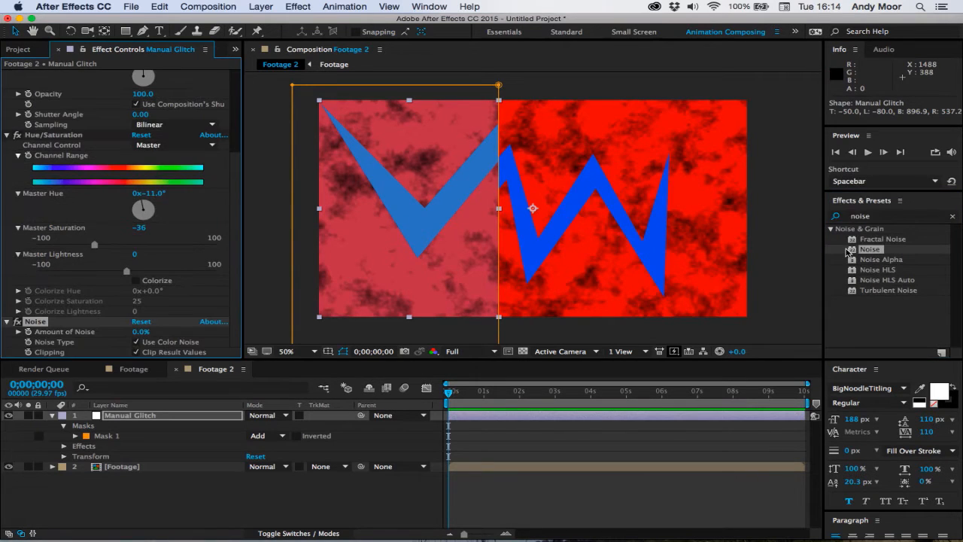
pyautogui.click(145, 342)
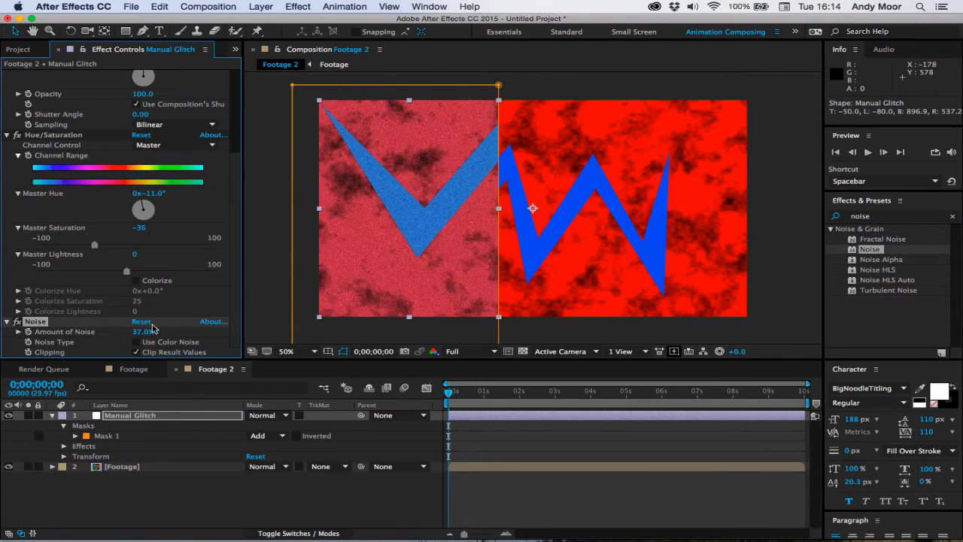
# Step: Set the master saturation of Manual Glitch to -71 and duplicate the layer
pyautogui.moveTo(94, 245); pyautogui.dragTo(63, 246)
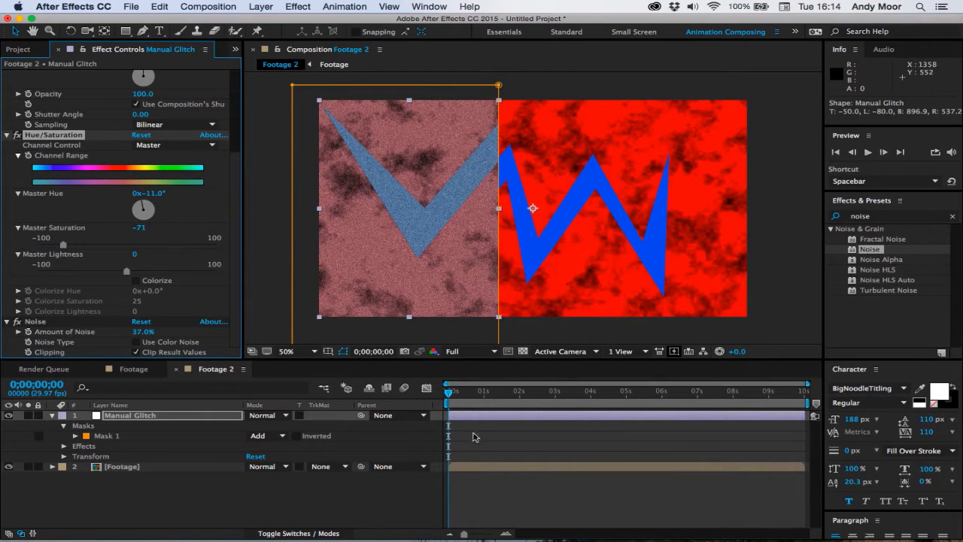
pyautogui.click(506, 421)
pyautogui.press('super+d')
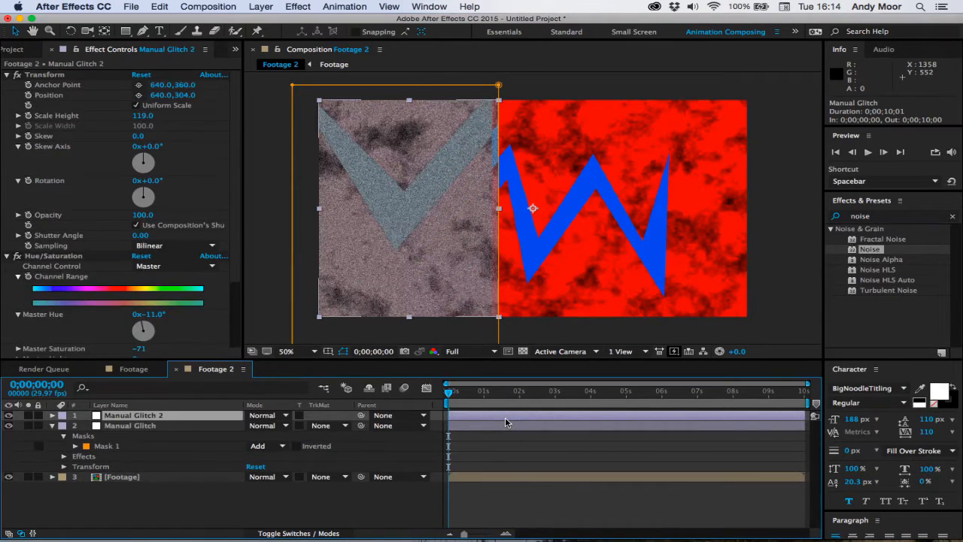
# Step: Draw a horizontal rectangular mask about 806 px wide across the upper left of the duplicate glitch layer and set its mode to Intersect
pyautogui.click(125, 30)
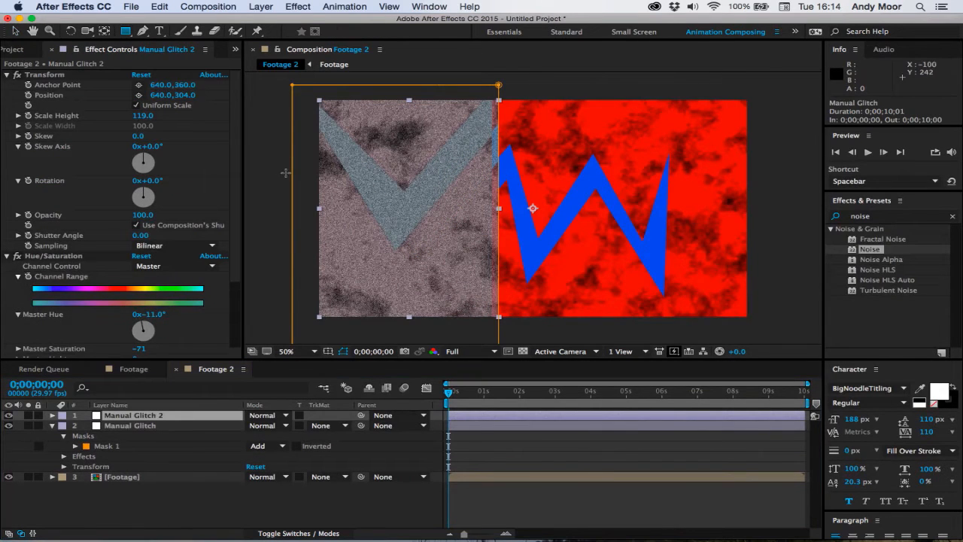
pyautogui.moveTo(266, 137); pyautogui.dragTo(536, 204)
pyautogui.click(267, 446)
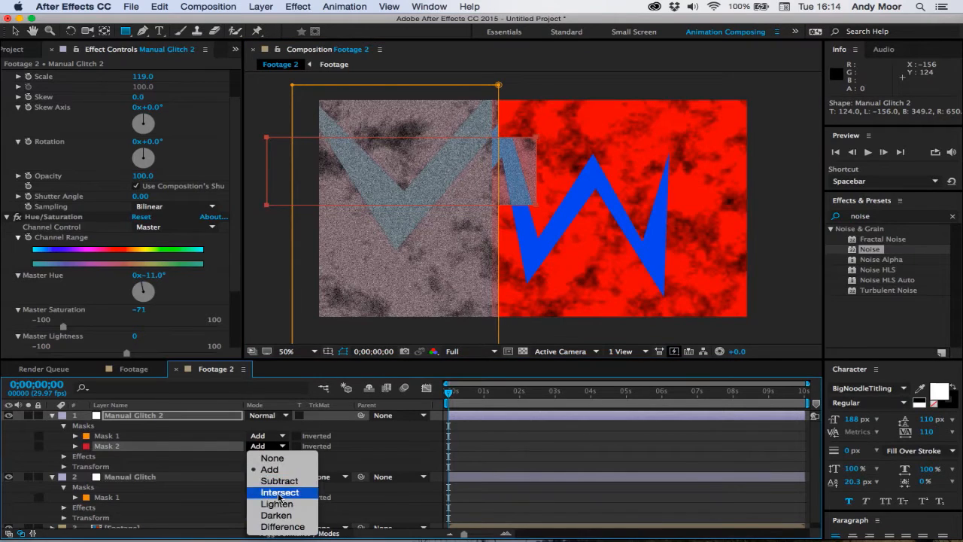
pyautogui.click(285, 490)
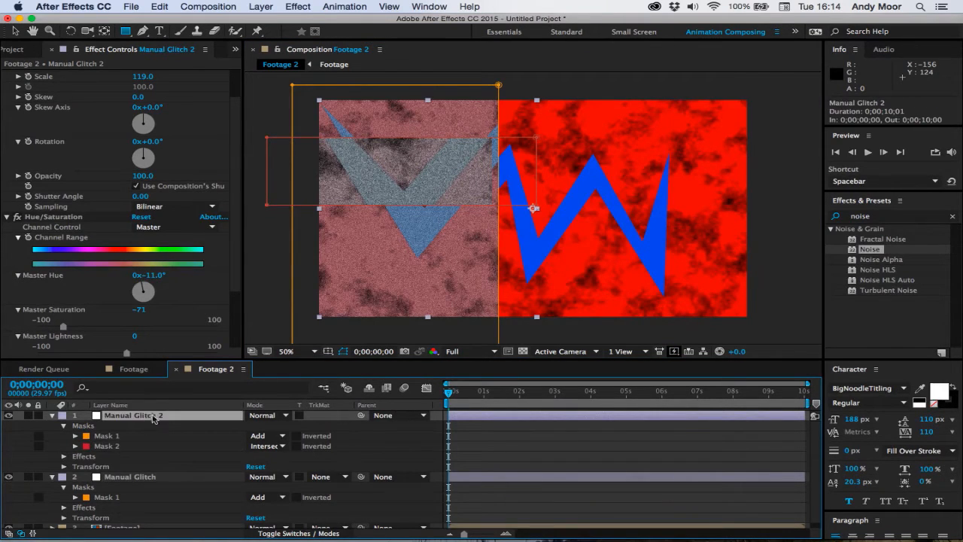
pyautogui.click(583, 436)
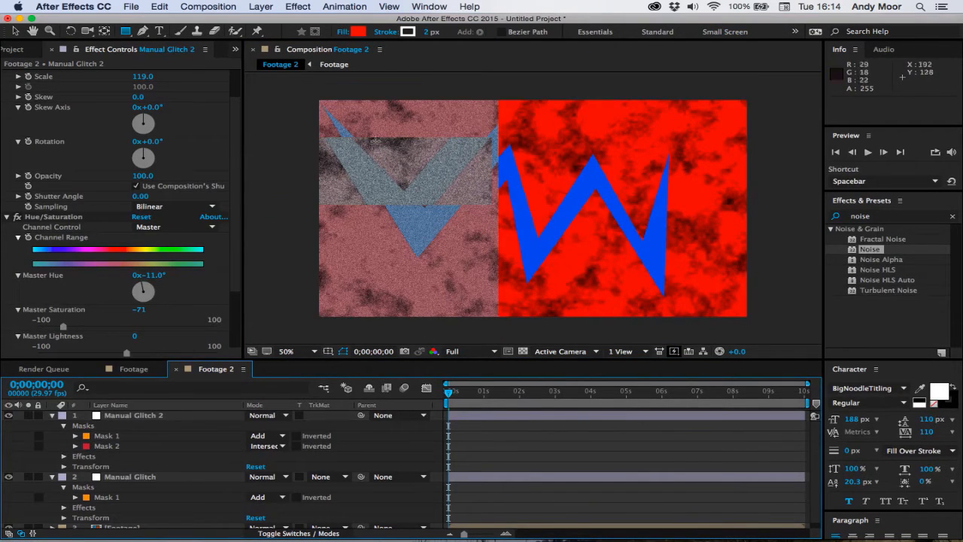
# Step: Delete the inherited Mask 1 from Manual Glitch 2 and set the mode of its remaining mask to Add
pyautogui.click(157, 415)
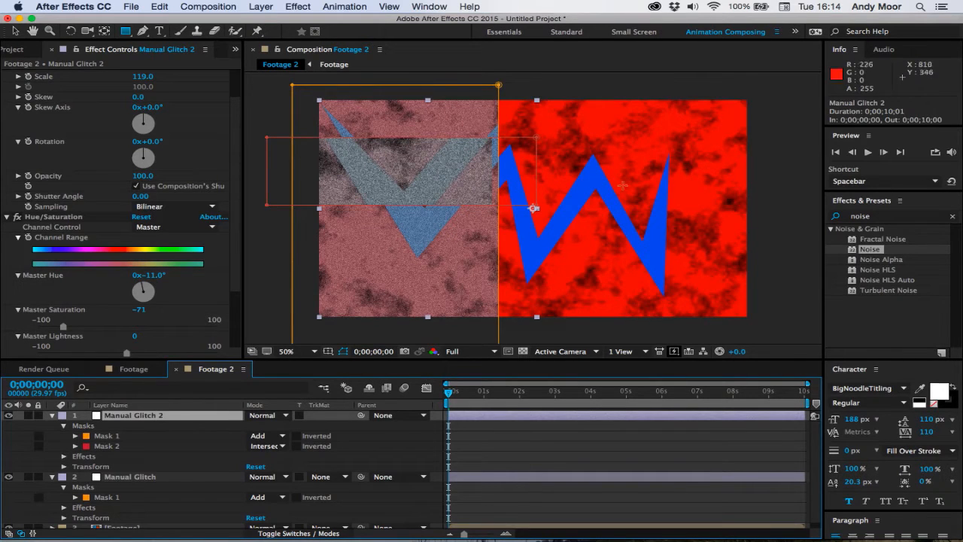
pyautogui.click(211, 441)
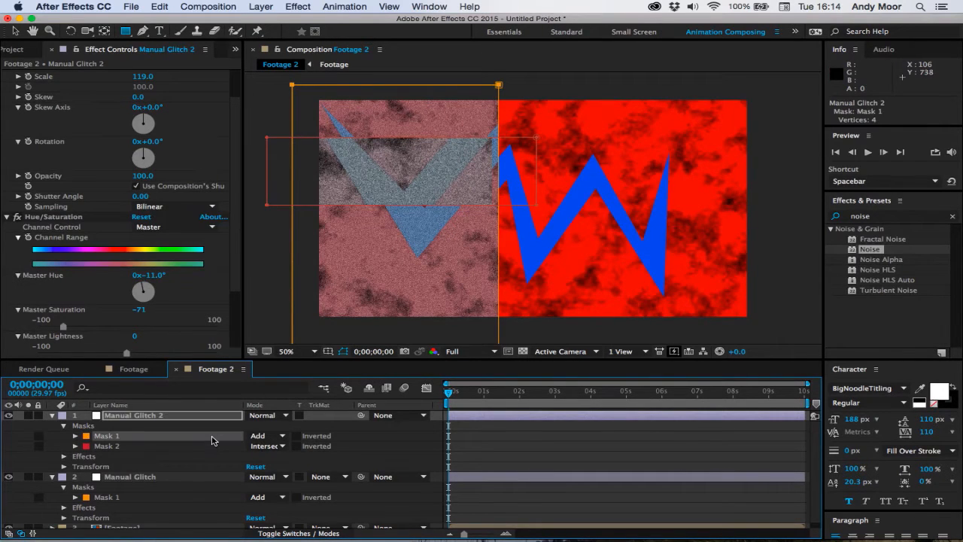
pyautogui.press('Delete')
pyautogui.click(269, 436)
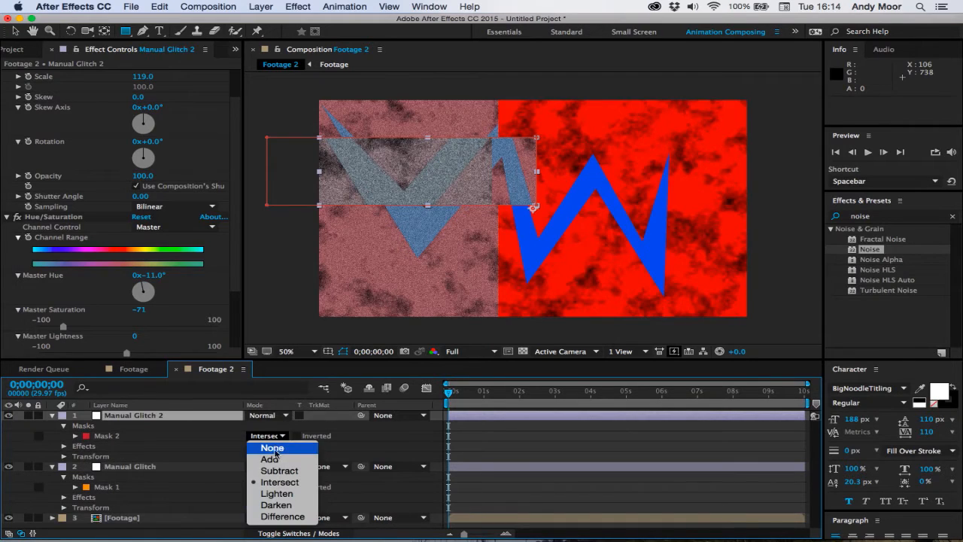
pyautogui.click(276, 452)
pyautogui.click(267, 435)
pyautogui.click(270, 459)
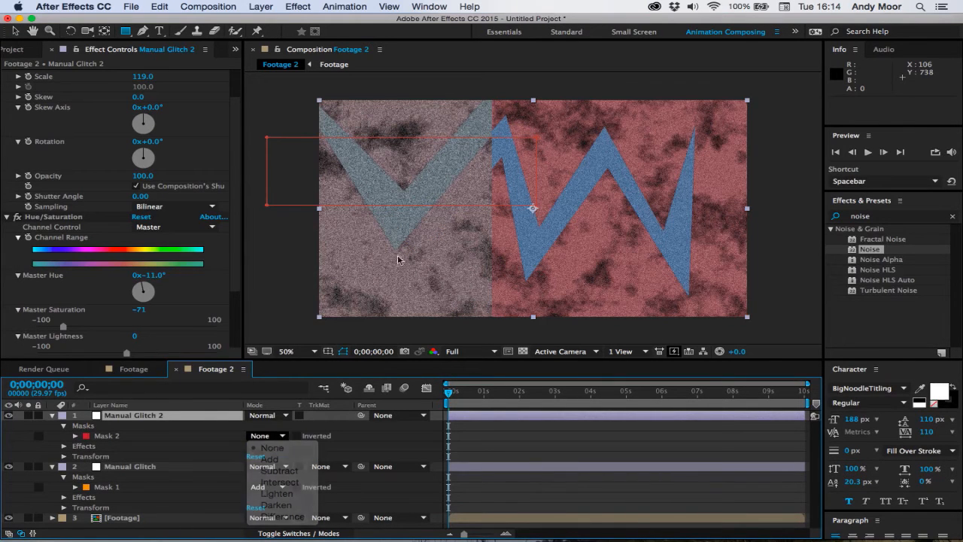
# Step: Extend the right side of the Manual Glitch 2 mask past the frame edge so the band spans the full width
pyautogui.click(536, 166)
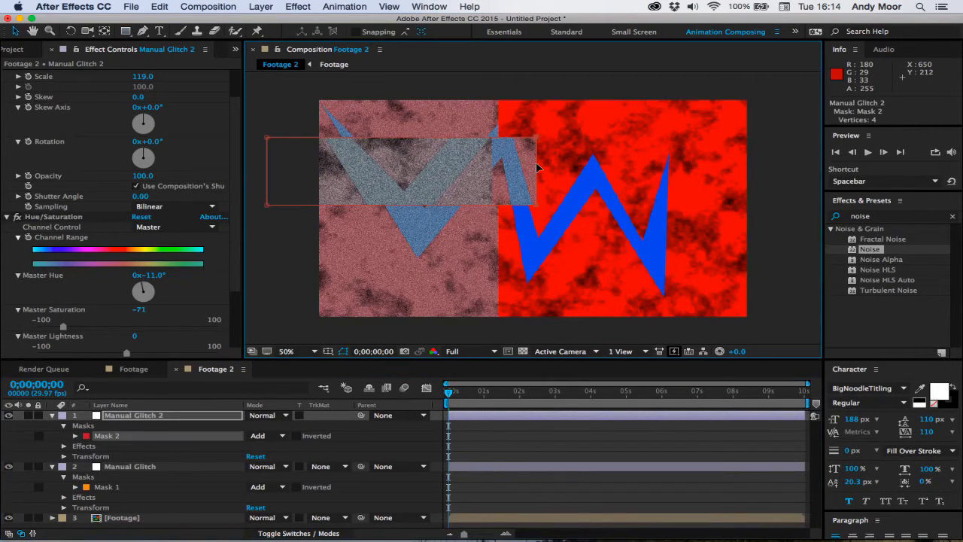
pyautogui.moveTo(536, 162); pyautogui.dragTo(762, 166)
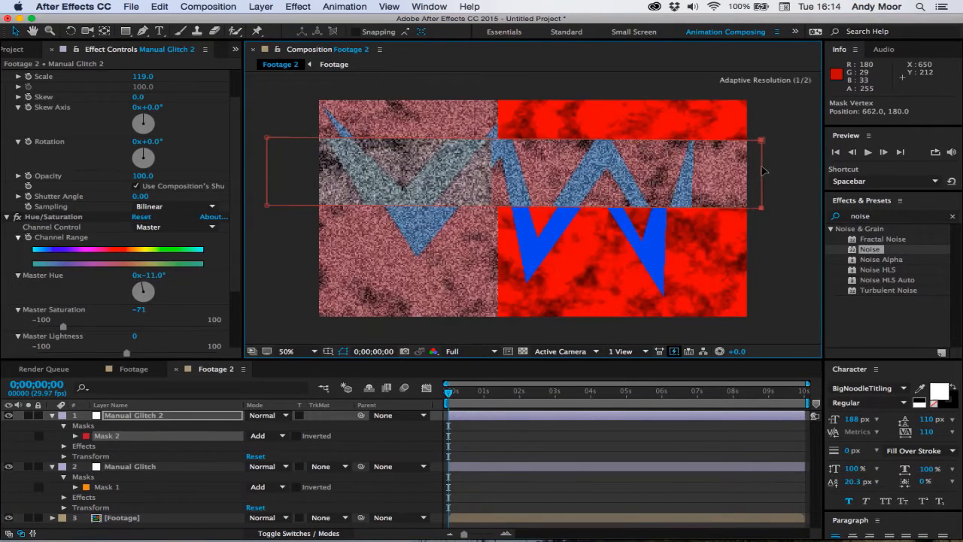
pyautogui.click(631, 441)
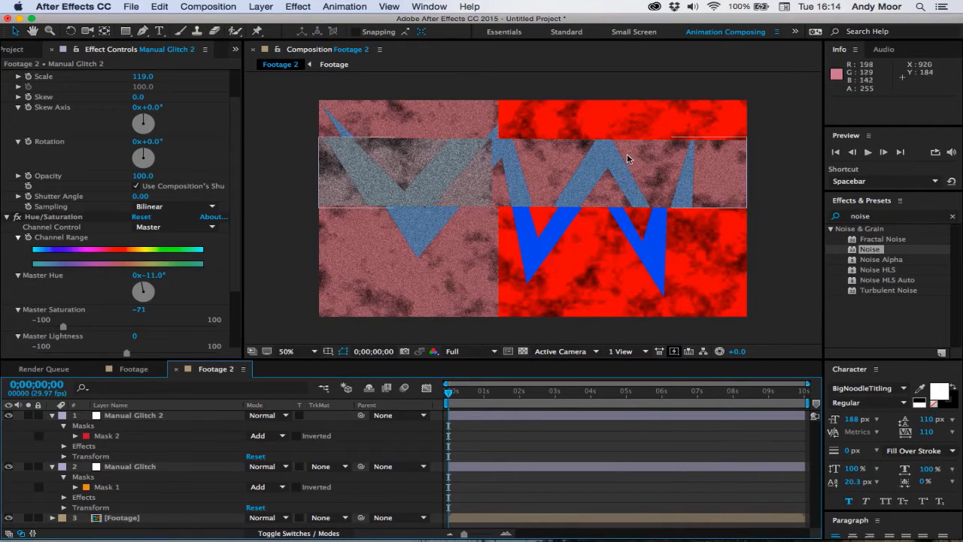
# Step: Trim the start of the Manual Glitch 2 layer to frame 4
pyautogui.click(136, 418)
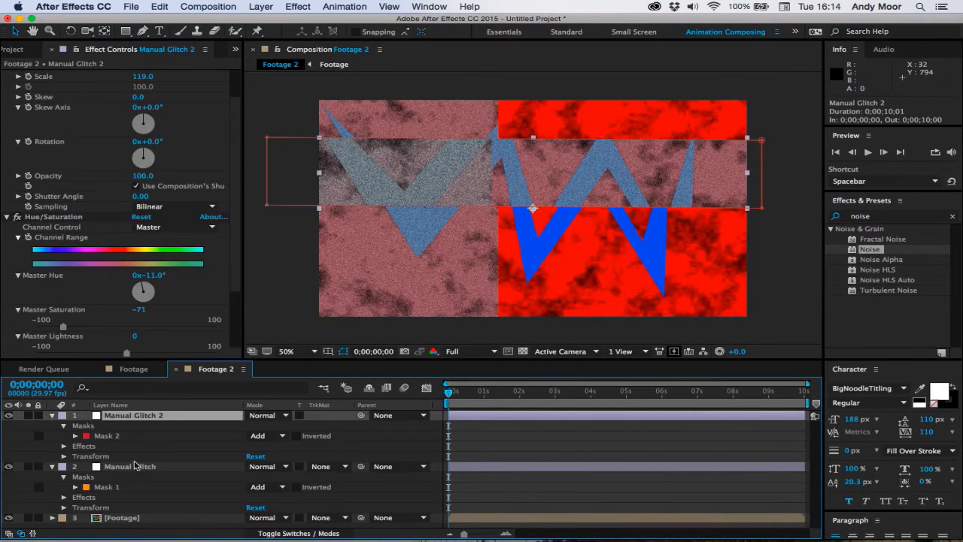
pyautogui.click(505, 533)
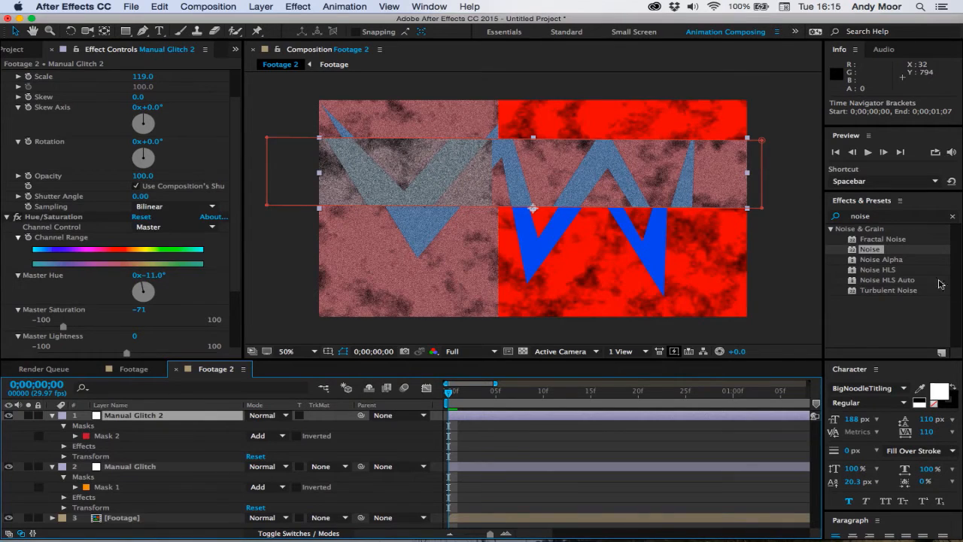
pyautogui.click(885, 152)
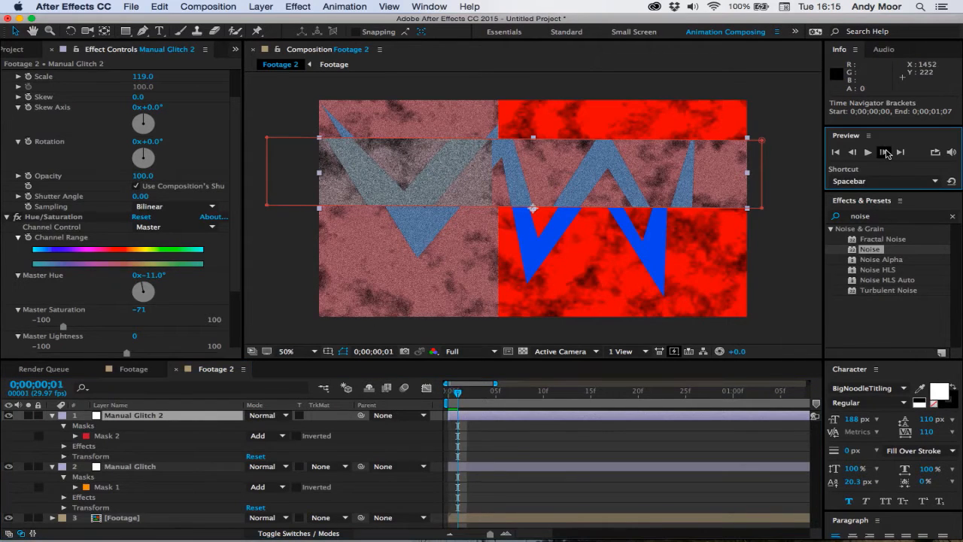
pyautogui.click(886, 152)
pyautogui.click(885, 152)
pyautogui.click(885, 152)
pyautogui.hotkey('alt', '[')
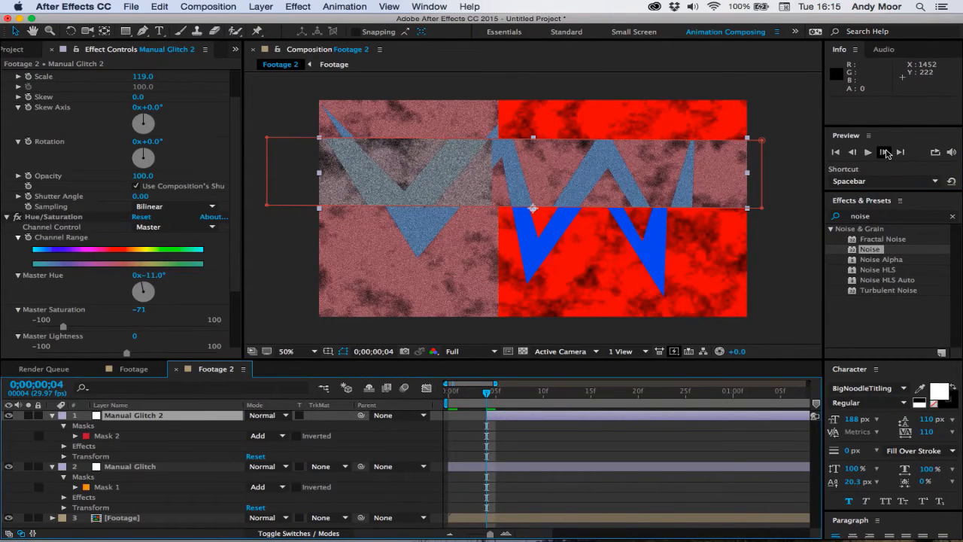
# Step: Trim the end of the Manual Glitch layer to frame 7
pyautogui.click(885, 152)
pyautogui.click(886, 152)
pyautogui.click(885, 152)
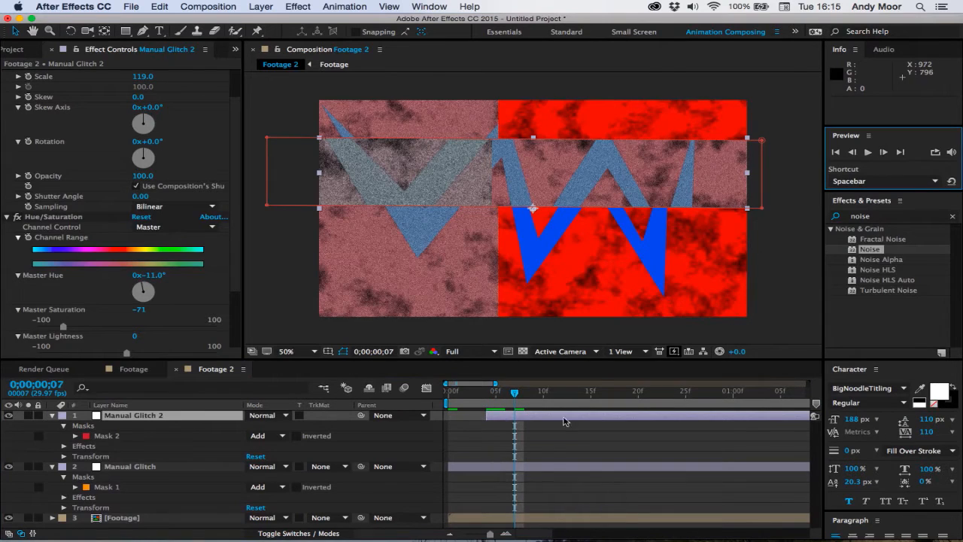
pyautogui.click(549, 471)
pyautogui.hotkey('alt', ']')
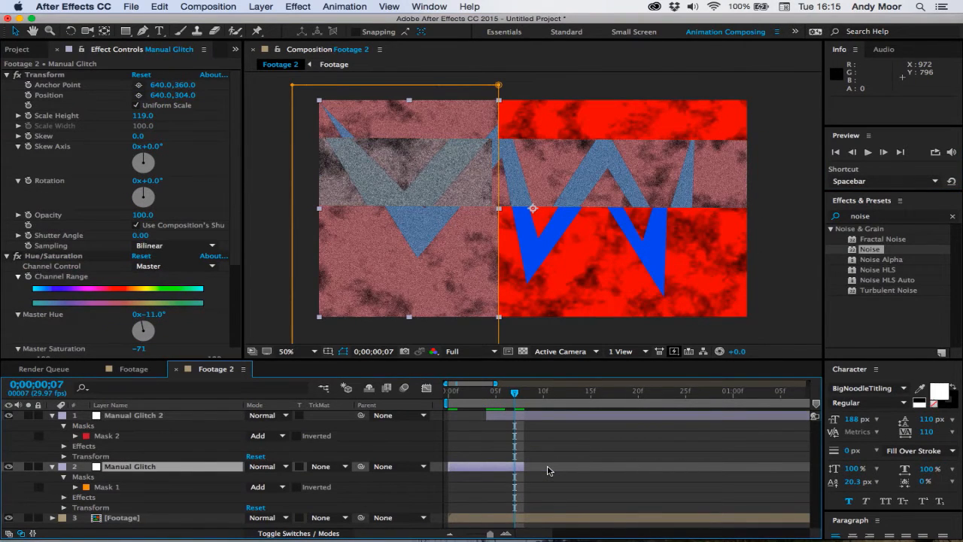
# Step: Trim the end of the Manual Glitch 2 layer to frame 12
pyautogui.moveTo(551, 397); pyautogui.dragTo(554, 399)
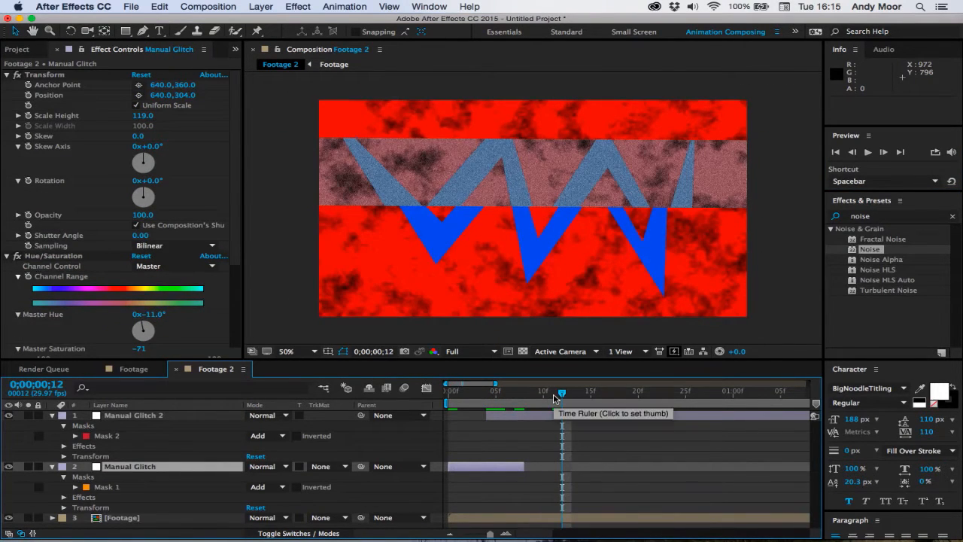
pyautogui.click(553, 415)
pyautogui.hotkey('alt', ']')
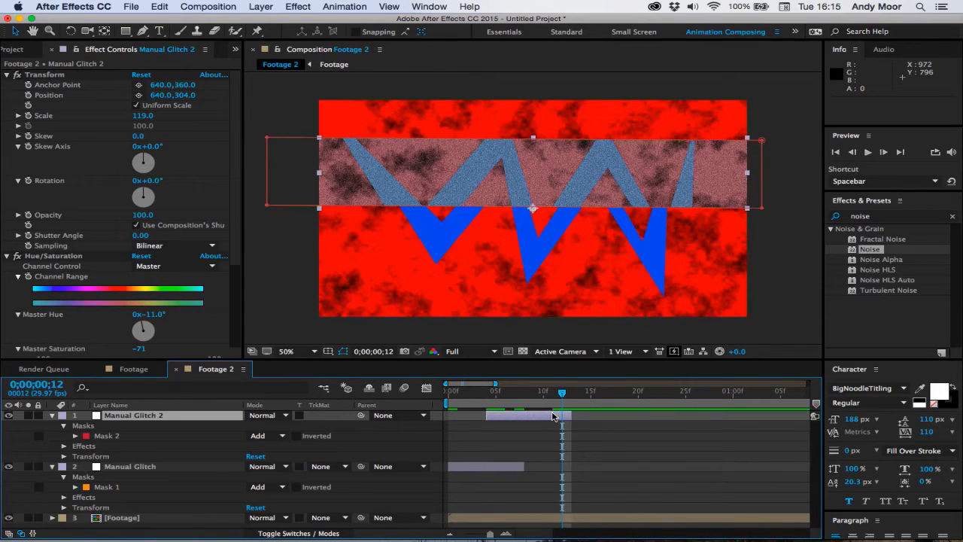
pyautogui.click(568, 431)
# Step: Shift both glitch layers together 12 frames later in the timeline
pyautogui.moveTo(535, 392); pyautogui.dragTo(429, 393)
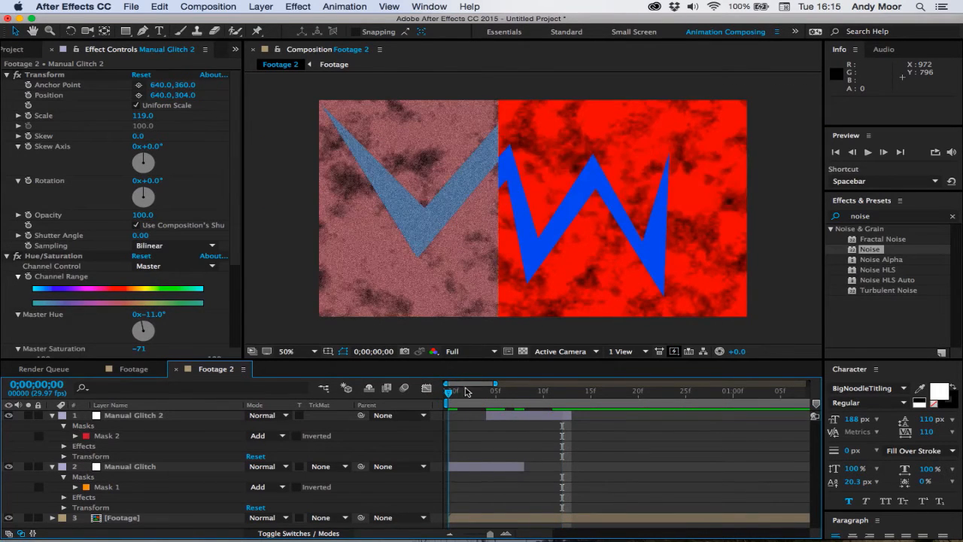
pyautogui.click(496, 393)
pyautogui.click(489, 465)
pyautogui.keyDown('shift'); pyautogui.click(506, 419); pyautogui.keyUp('shift')
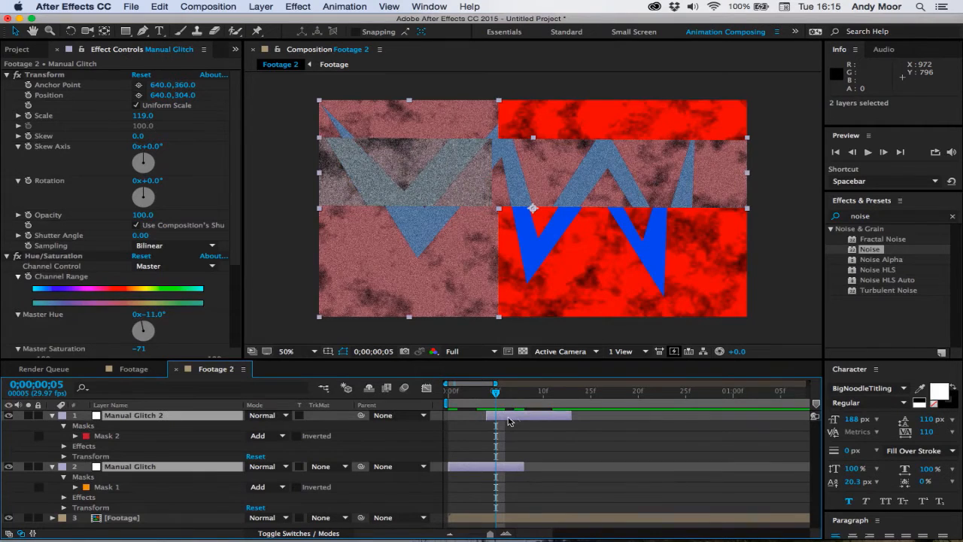
pyautogui.moveTo(508, 420); pyautogui.dragTo(622, 420)
# Step: Play back the composition to preview the two overlapping glitches, and return the playhead to frame 6
pyautogui.press('space')
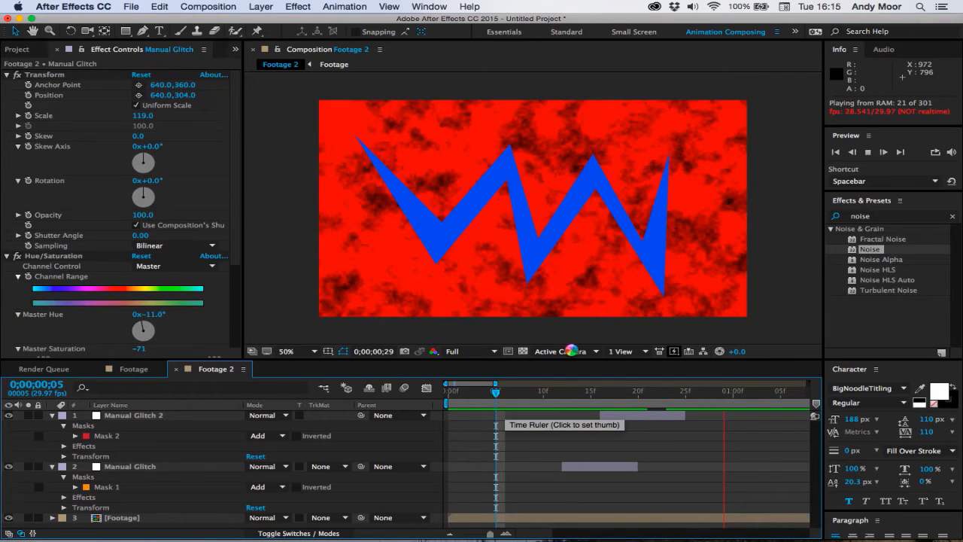
pyautogui.press('space')
pyautogui.press('space')
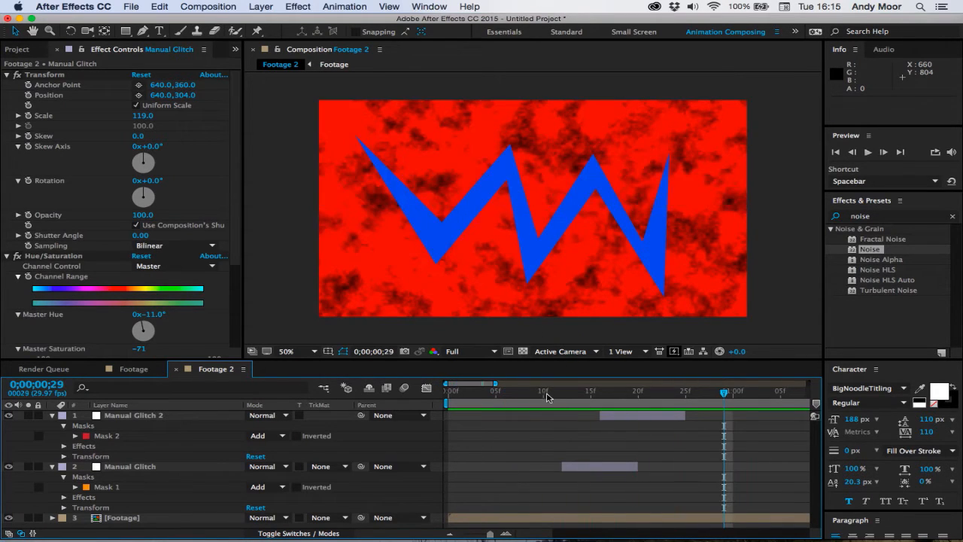
pyautogui.moveTo(547, 396); pyautogui.dragTo(508, 395)
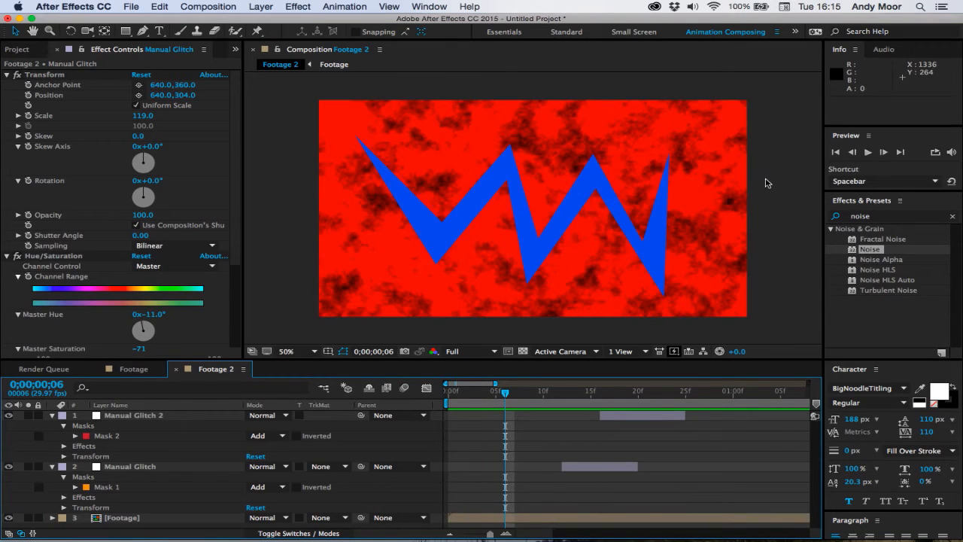
# Step: Rename the Footage 2 composition as Manual Glitch in the project
pyautogui.click(25, 50)
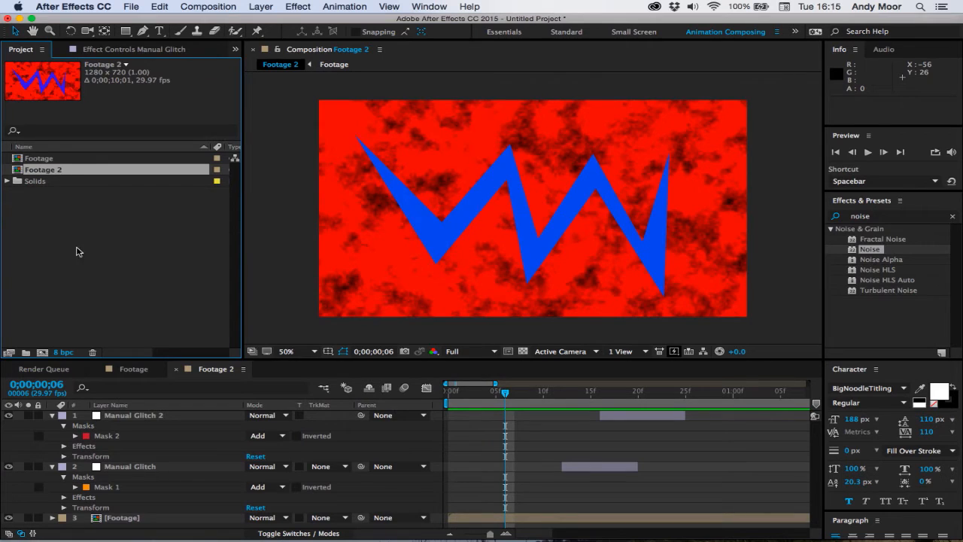
pyautogui.press('Return')
pyautogui.write('Manual G')
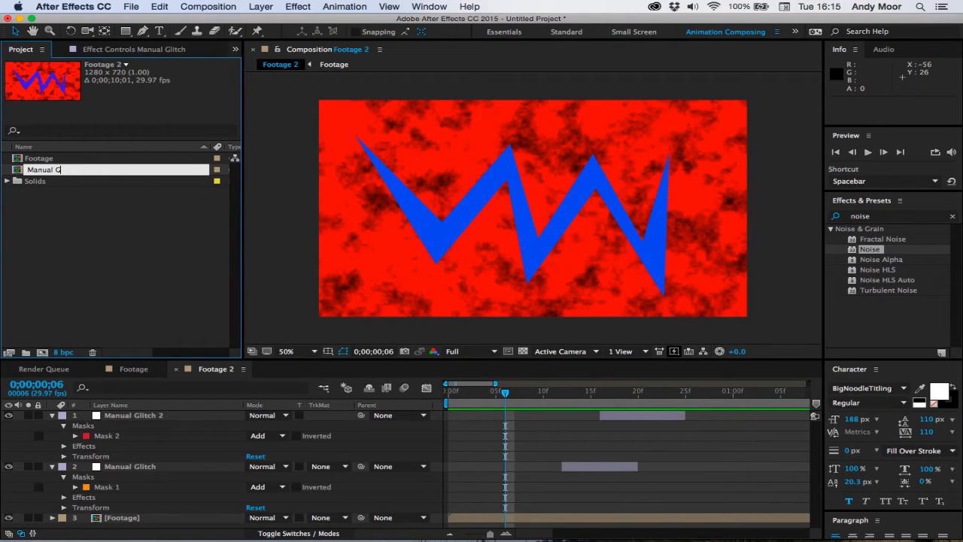
pyautogui.write('litch')
pyautogui.press('Return')
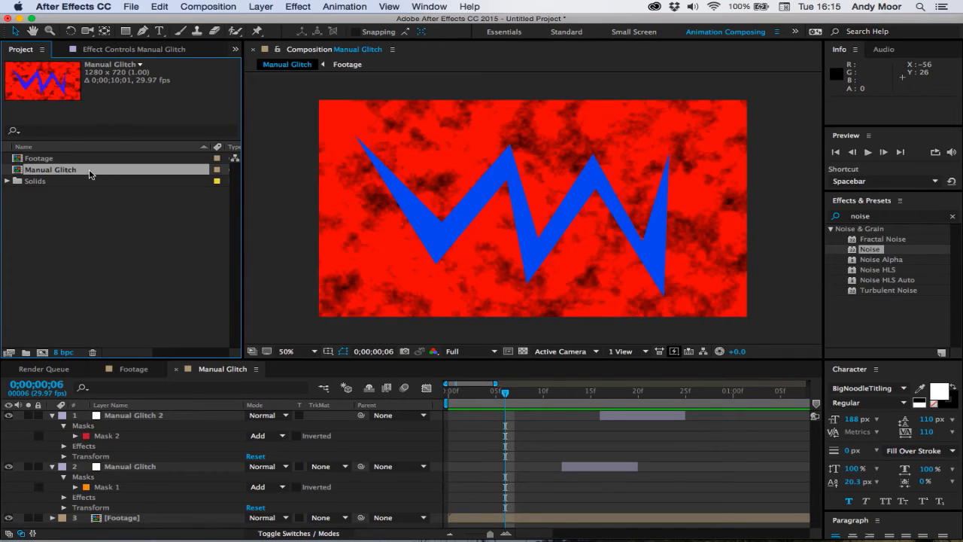
# Step: Create a new composition from the Footage composition
pyautogui.click(66, 268)
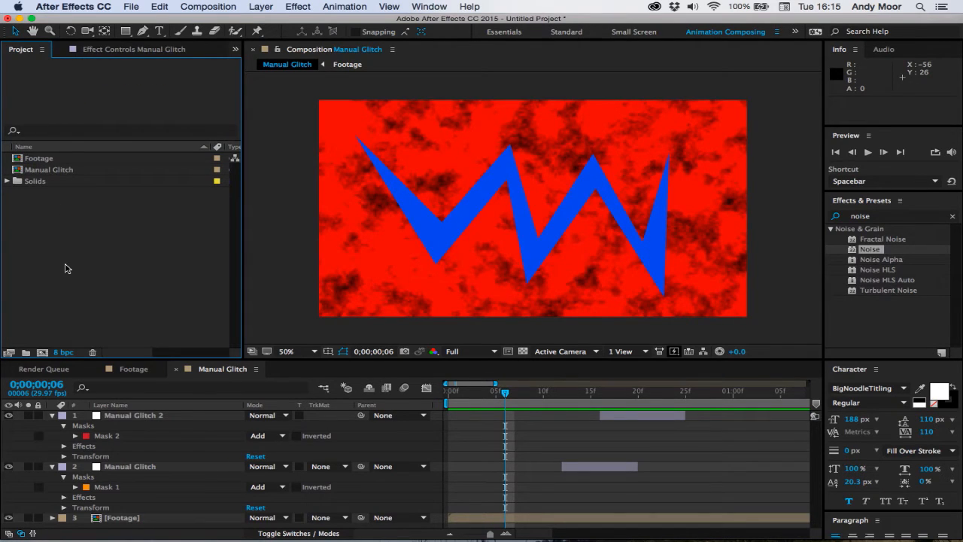
pyautogui.moveTo(39, 158); pyautogui.dragTo(44, 356)
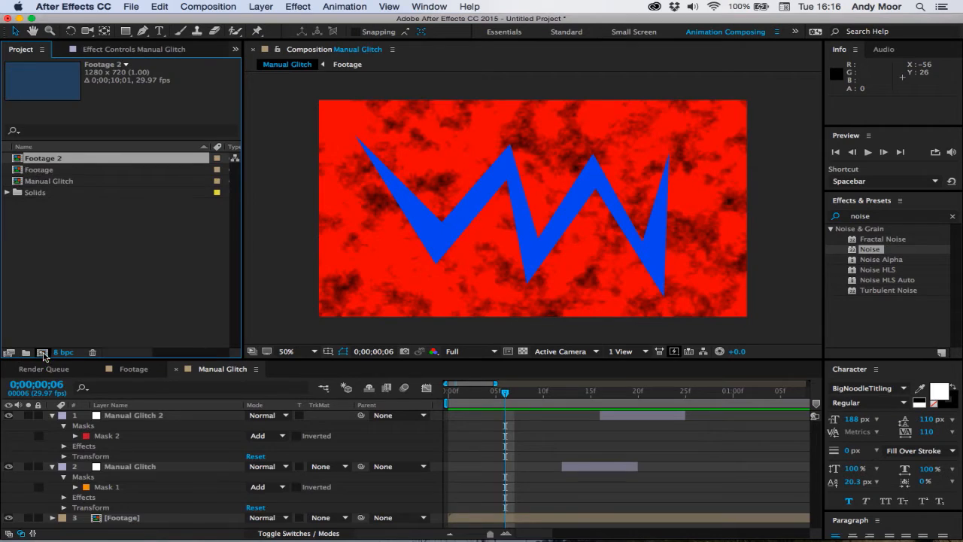
pyautogui.click(515, 444)
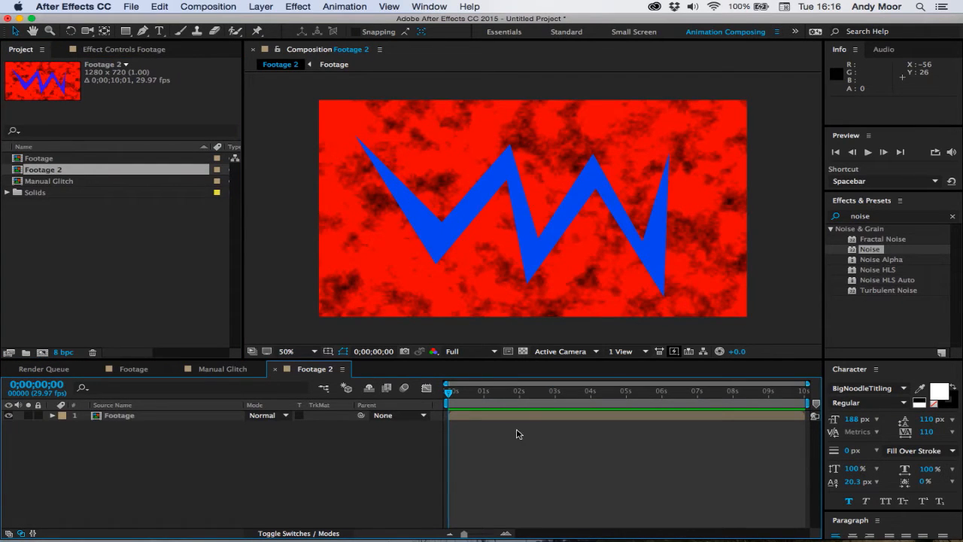
# Step: Add a royal blue 1280 x 720 px solid above the footage, keeping the default name
pyautogui.rightClick(517, 434)
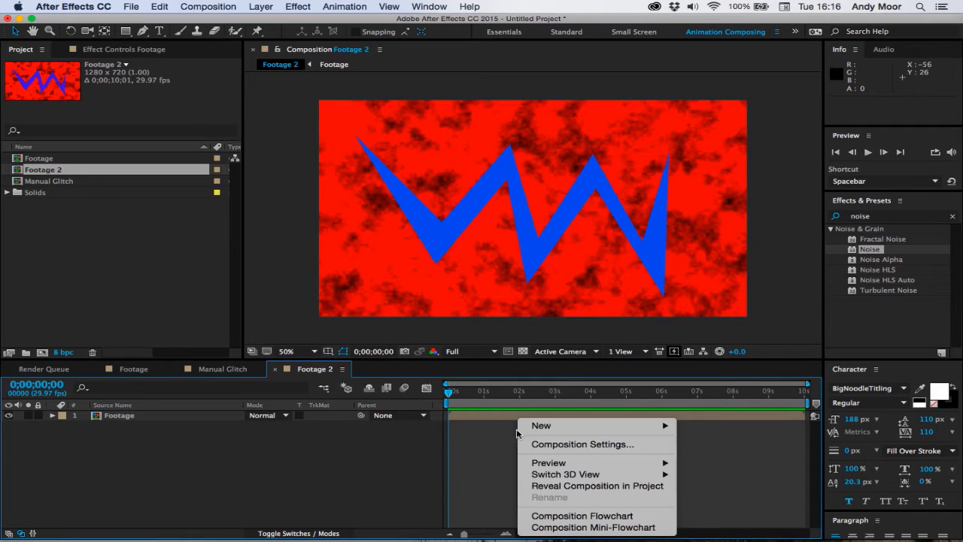
pyautogui.moveTo(542, 425)
pyautogui.click(733, 448)
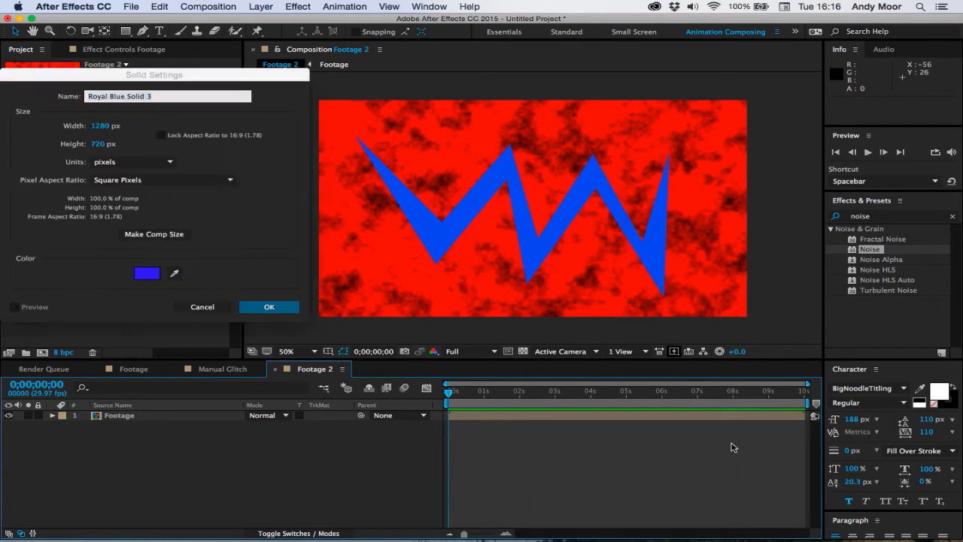
pyautogui.click(280, 314)
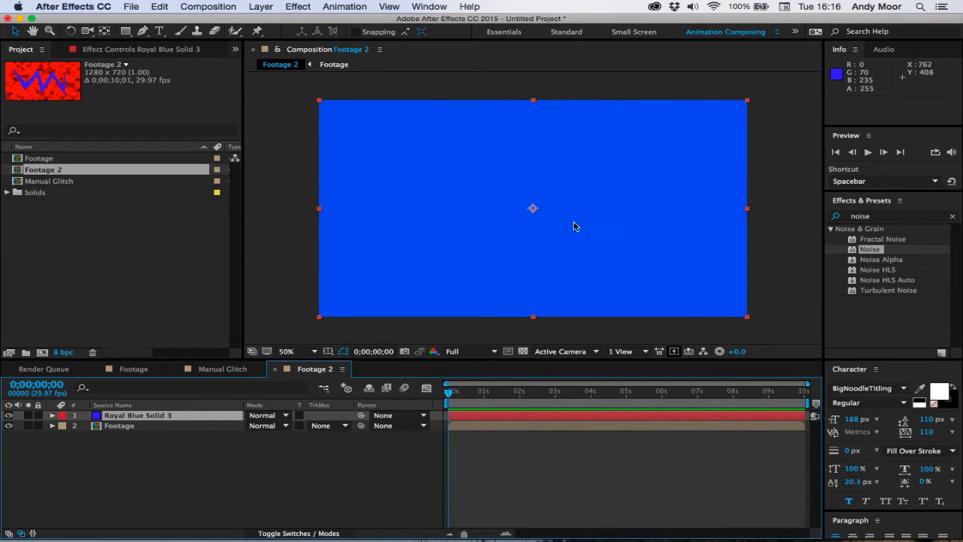
# Step: Apply the Fractal Noise effect to the royal blue solid and raise its Contrast to 1737
pyautogui.click(898, 217)
pyautogui.click(898, 217)
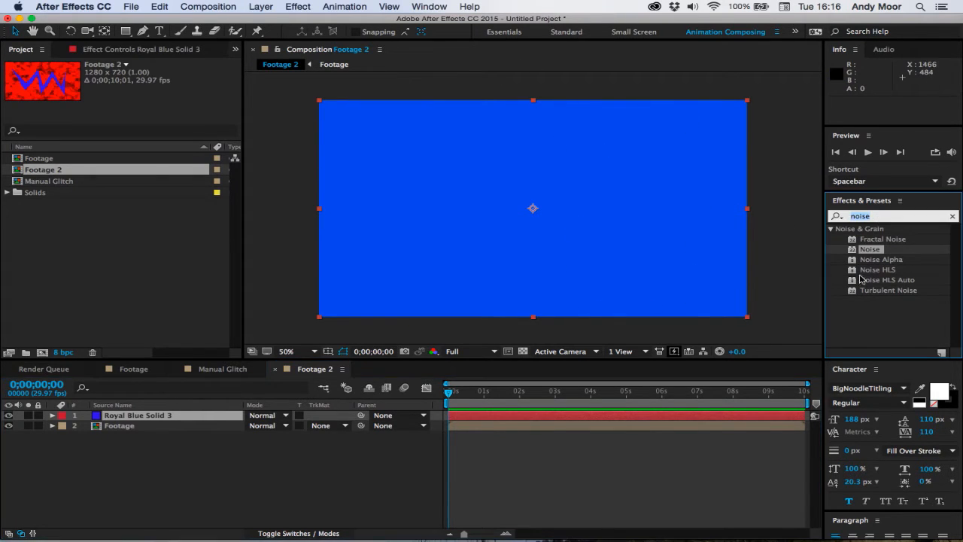
pyautogui.moveTo(891, 241); pyautogui.dragTo(548, 419)
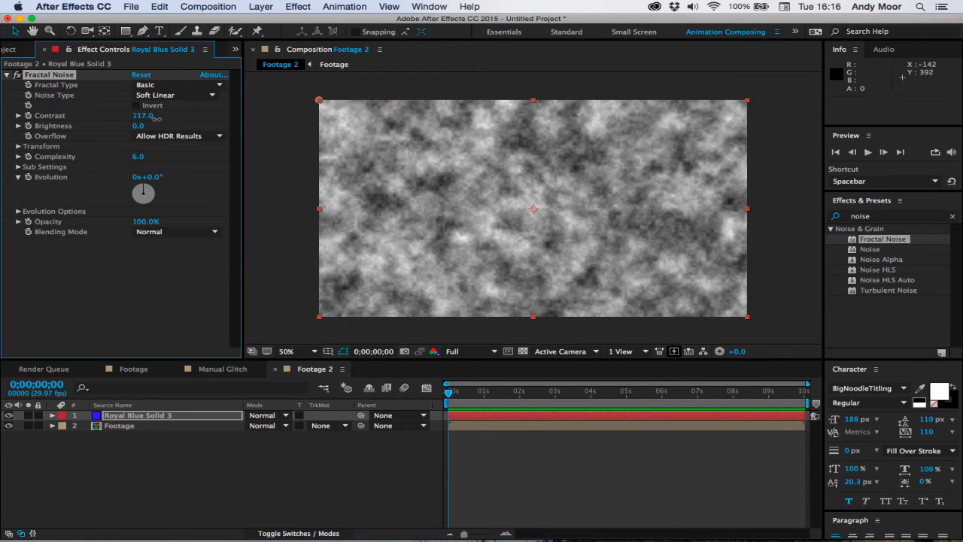
pyautogui.moveTo(154, 118); pyautogui.dragTo(482, 115)
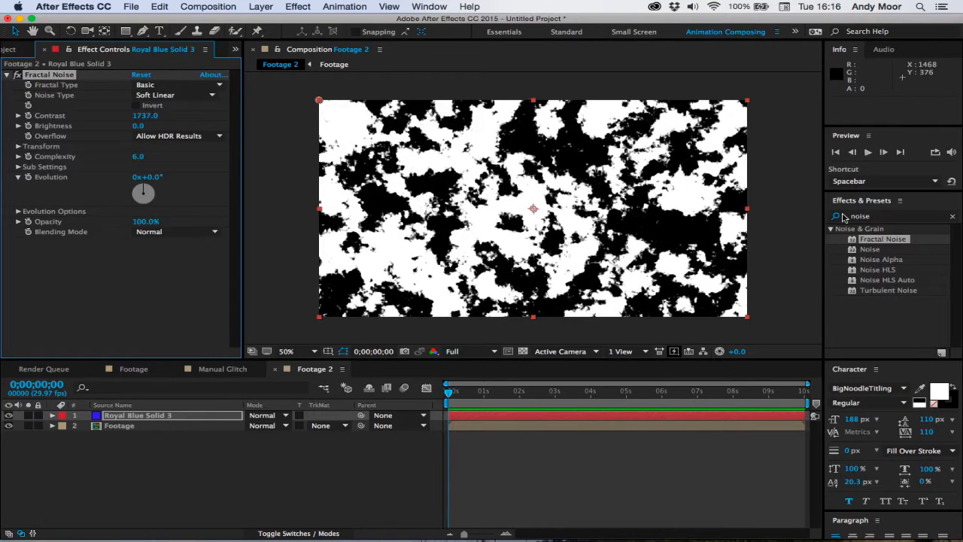
# Step: Add the Mosaic effect to the solid with Sharp Colors enabled, 7 horizontal blocks and 4 vertical blocks
pyautogui.click(882, 217)
pyautogui.write('mosaic')
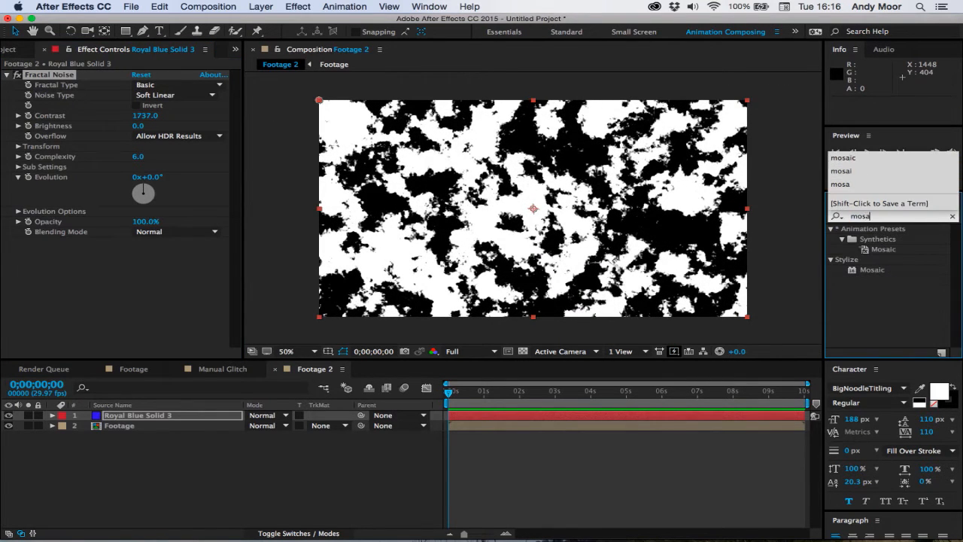
pyautogui.doubleClick(873, 271)
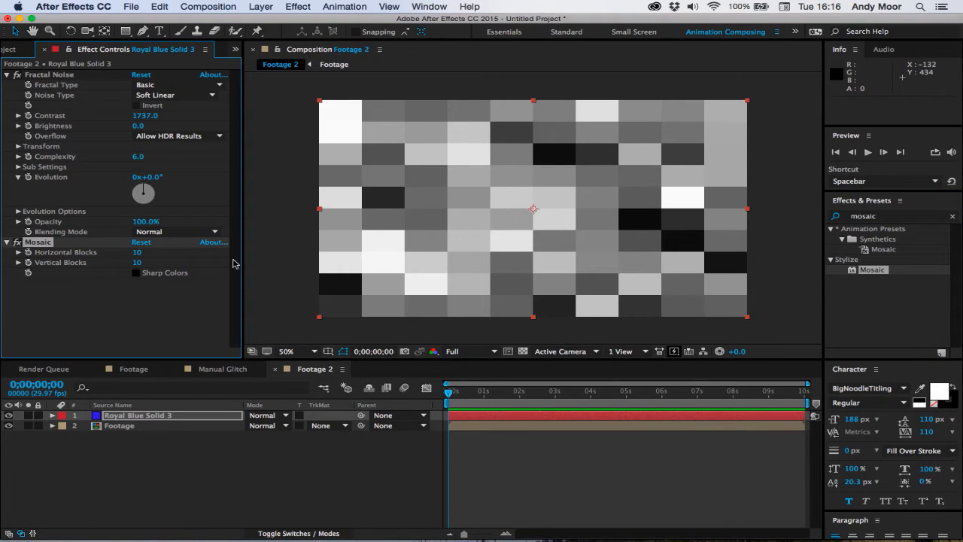
pyautogui.click(138, 273)
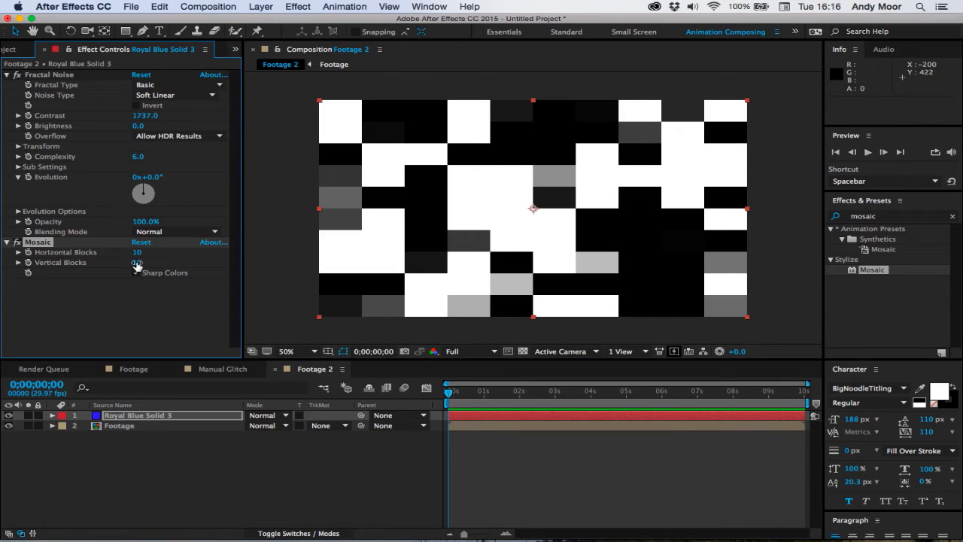
pyautogui.moveTo(133, 263); pyautogui.dragTo(109, 252)
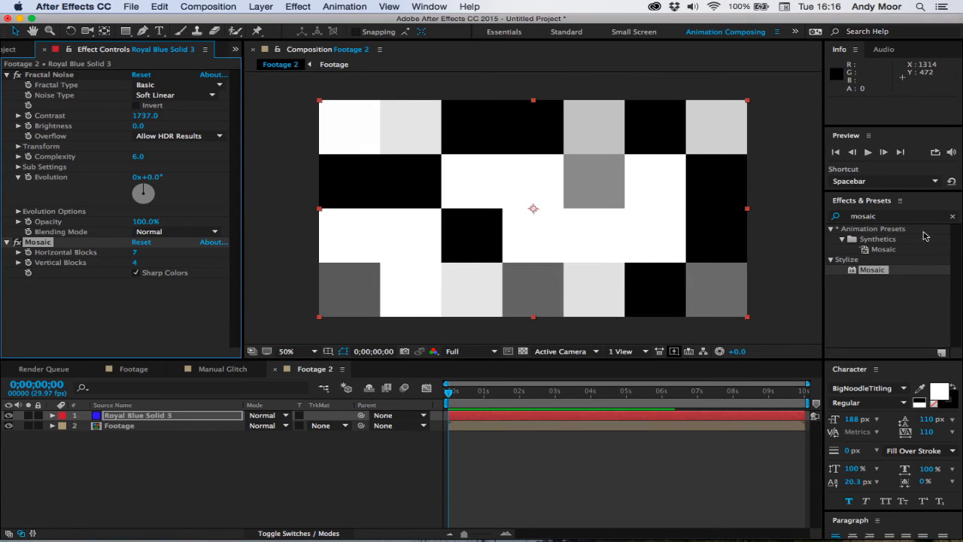
# Step: Apply the Levels effect after Mosaic on the solid and lower its Gamma to 0.00
pyautogui.click(893, 218)
pyautogui.write('level')
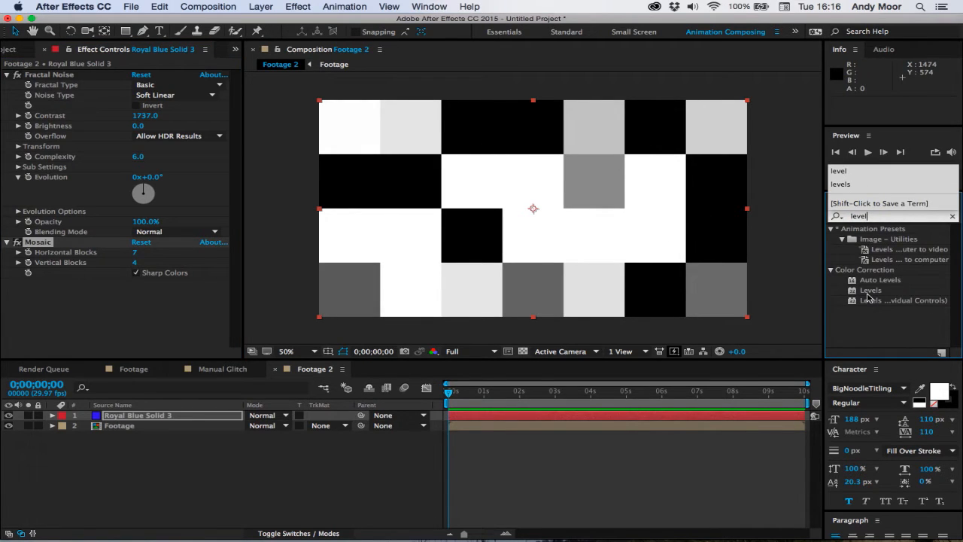
pyautogui.moveTo(870, 291); pyautogui.dragTo(153, 305)
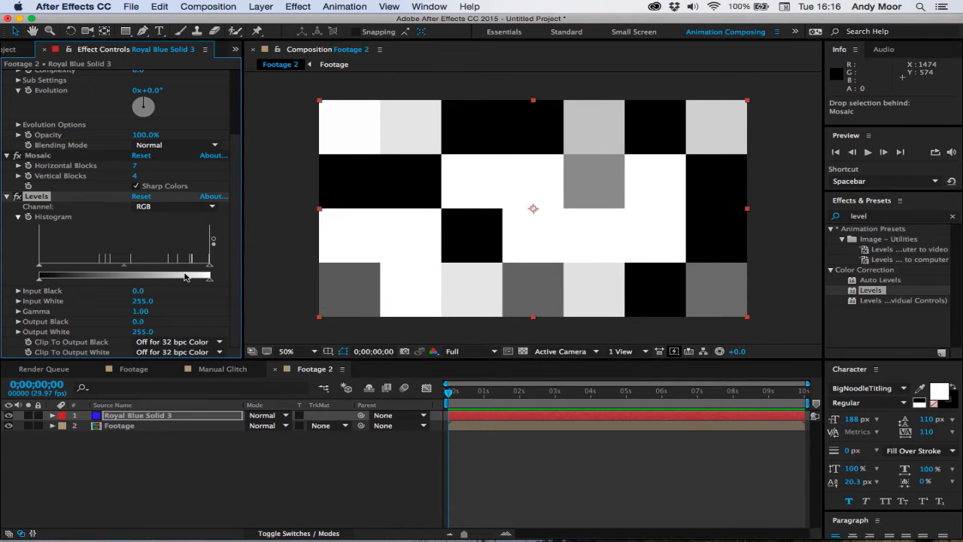
pyautogui.moveTo(124, 266); pyautogui.dragTo(212, 269)
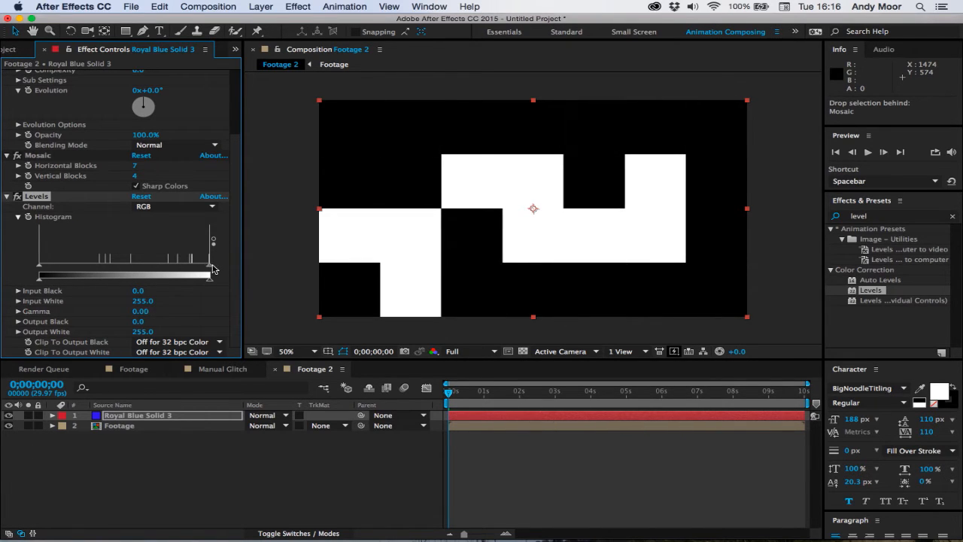
pyautogui.scroll(3, 101, 194)
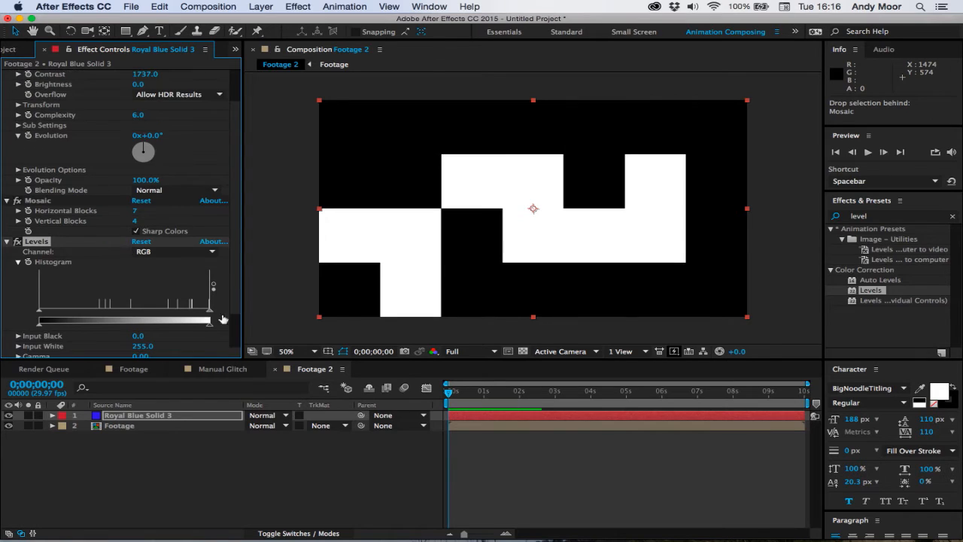
pyautogui.click(477, 392)
pyautogui.moveTo(491, 394); pyautogui.dragTo(297, 390)
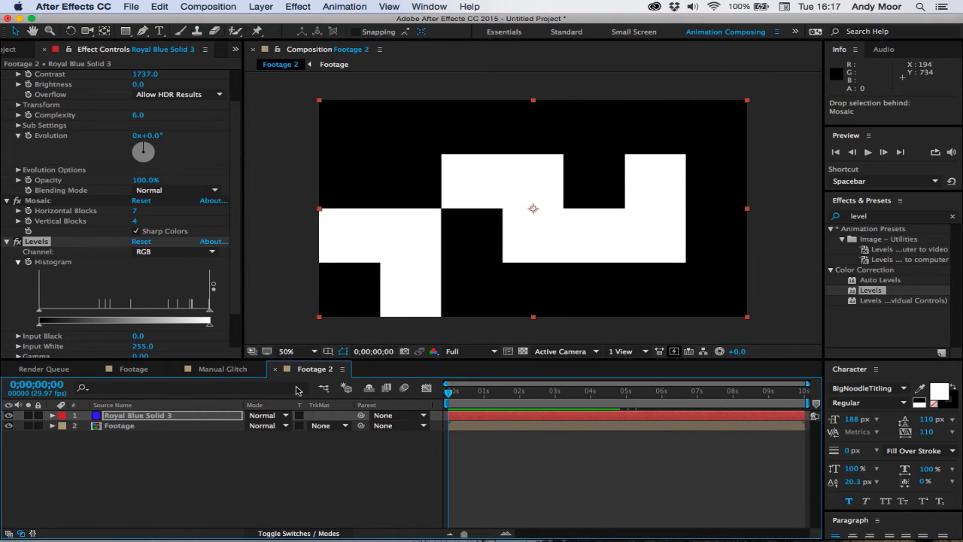
# Step: Animate Fractal Noise's Random Seed with the expression time*40 and scrub the timeline to check the changing blocks
pyautogui.click(17, 170)
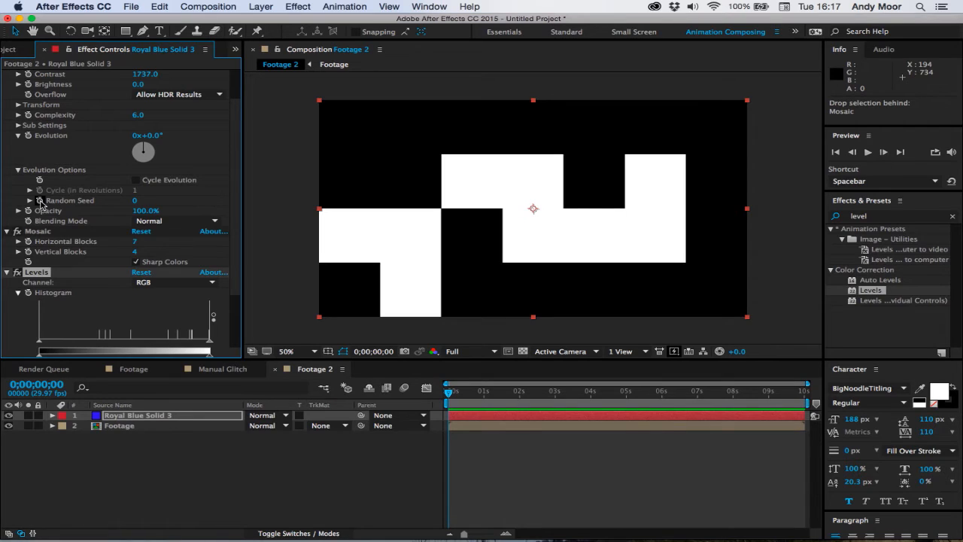
pyautogui.keyDown('alt'); pyautogui.click(40, 201); pyautogui.keyUp('alt')
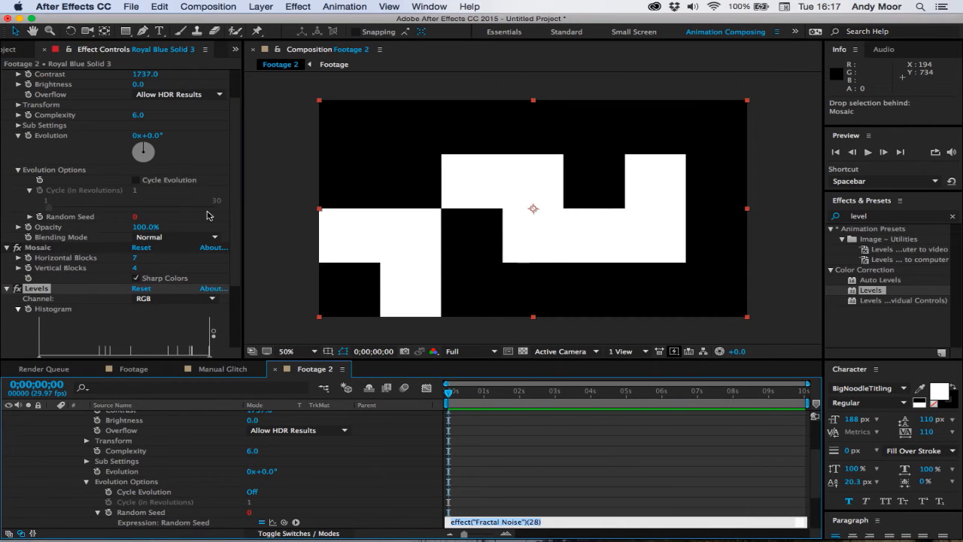
pyautogui.write('time*40')
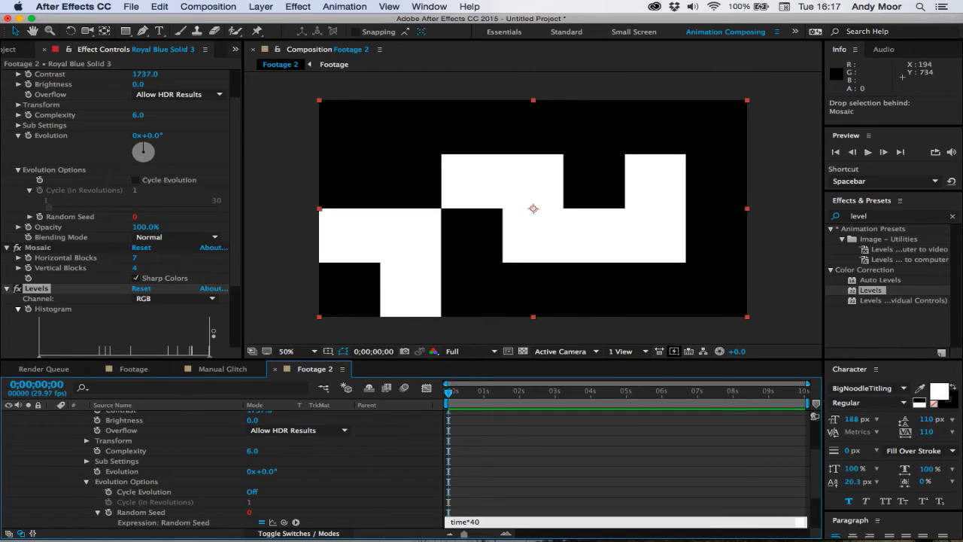
pyautogui.click(477, 444)
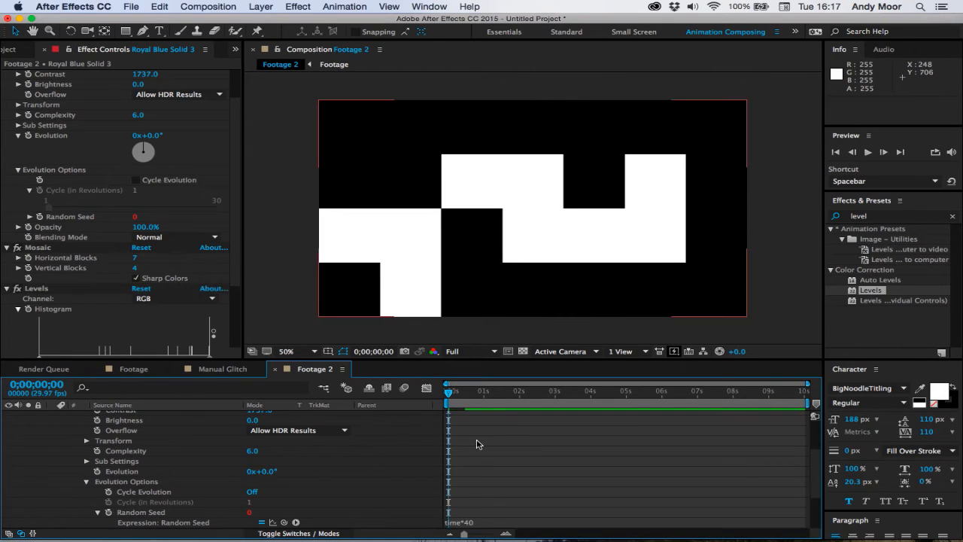
pyautogui.moveTo(449, 393); pyautogui.dragTo(625, 390)
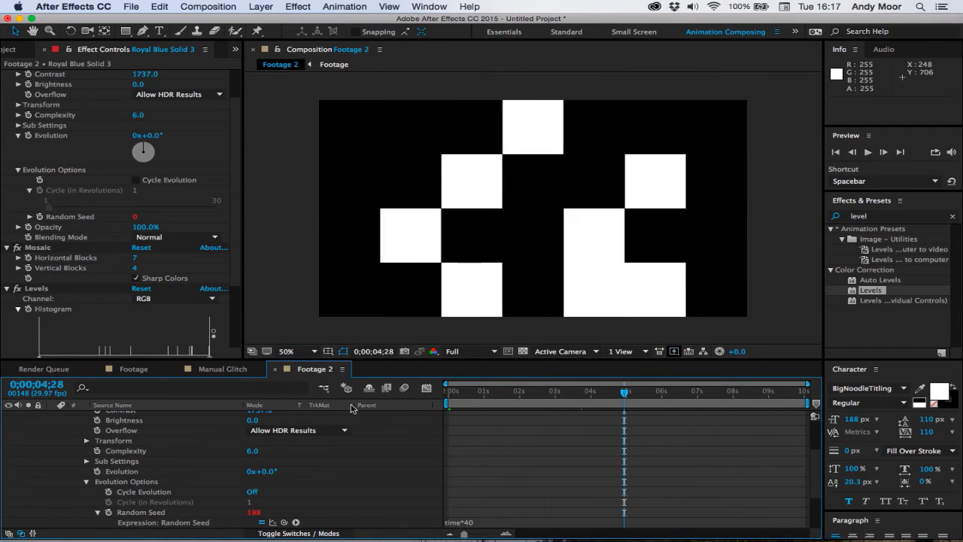
# Step: Set Mosaic to 4 horizontal and 6 vertical blocks, and fine-tune the Levels histogram after scrubbing the timeline
pyautogui.scroll(-5, 124, 195)
pyautogui.moveTo(136, 177); pyautogui.dragTo(118, 171)
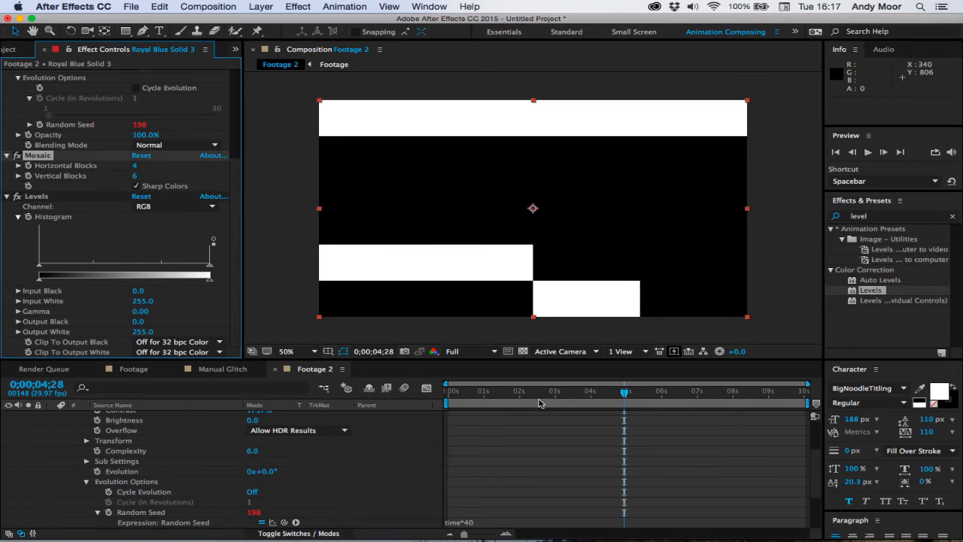
pyautogui.moveTo(536, 392); pyautogui.dragTo(579, 393)
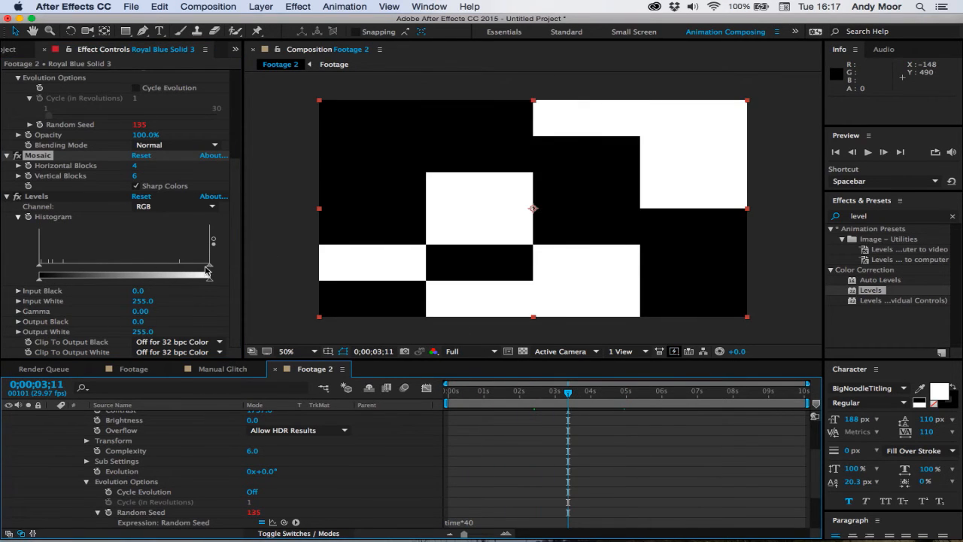
pyautogui.moveTo(207, 272); pyautogui.dragTo(200, 271)
# Step: Reduce Fractal Noise's Brightness to -225 and scrub around 1 second 25 frames to check the sparser white blocks
pyautogui.scroll(5, 154, 236)
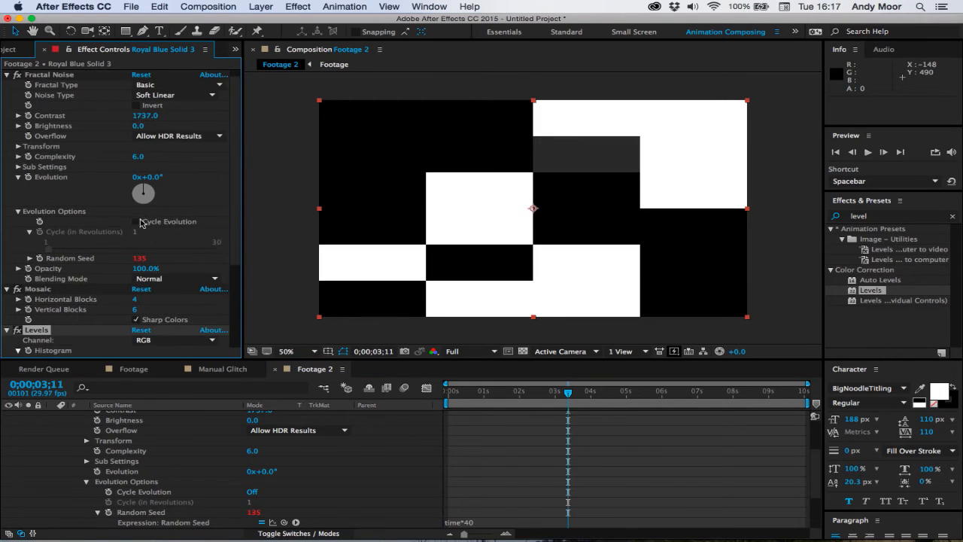
pyautogui.moveTo(140, 126); pyautogui.dragTo(63, 126)
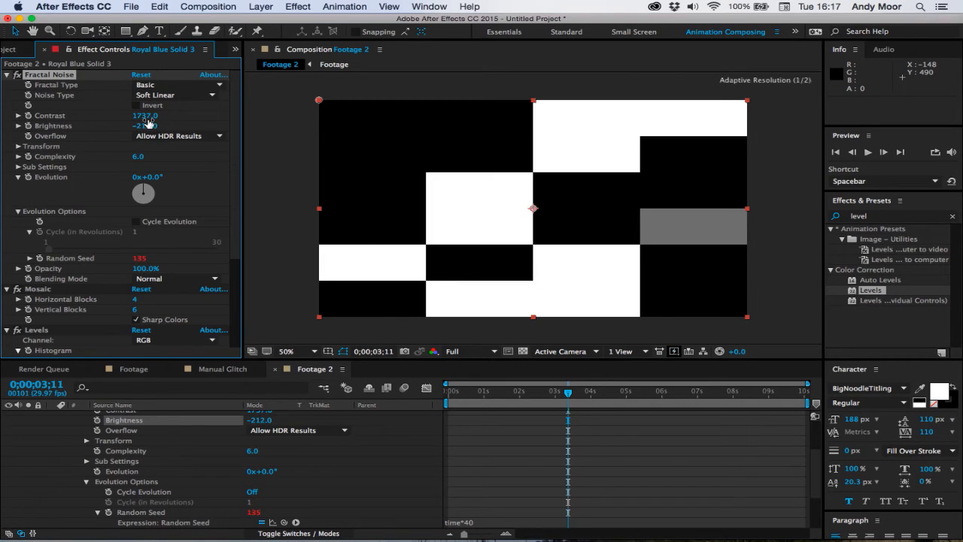
pyautogui.moveTo(148, 128); pyautogui.dragTo(92, 127)
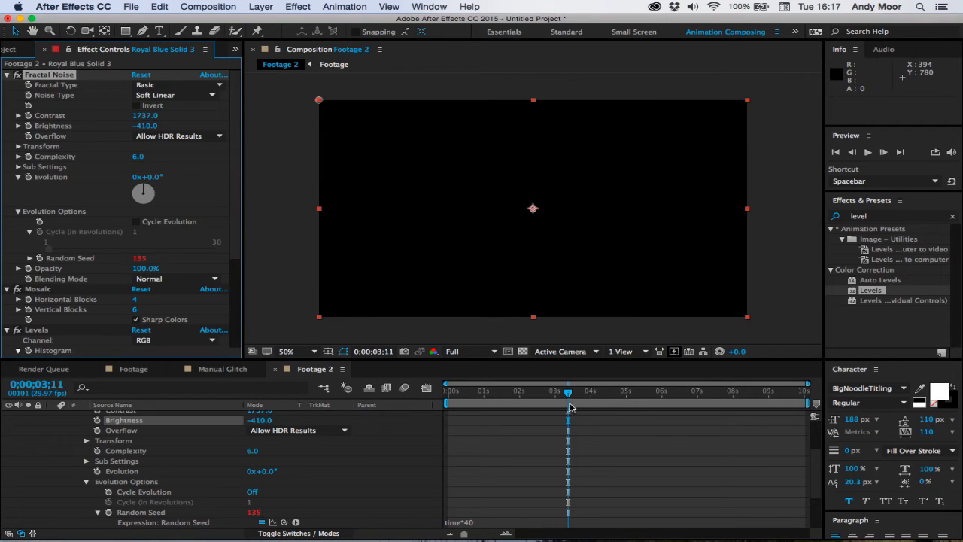
pyautogui.moveTo(569, 392); pyautogui.dragTo(551, 394)
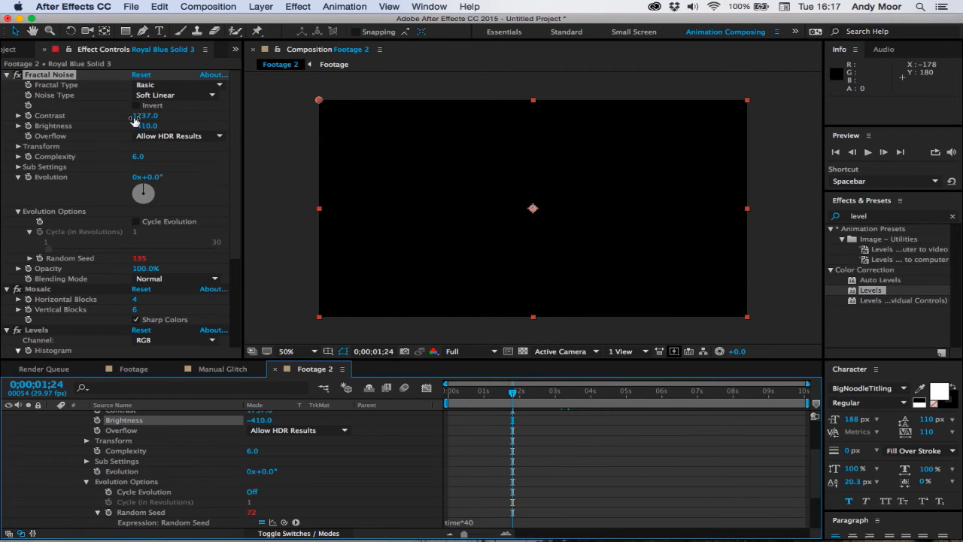
pyautogui.moveTo(134, 126); pyautogui.dragTo(269, 133)
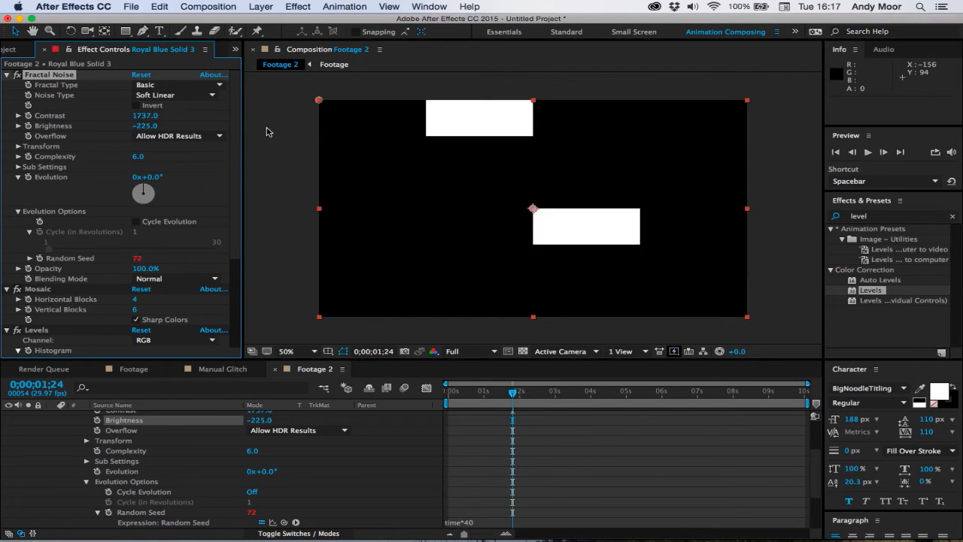
pyautogui.click(506, 392)
pyautogui.moveTo(514, 398)
pyautogui.mouseDown()
pyautogui.moveTo(686, 402)
pyautogui.moveTo(514, 397)
pyautogui.mouseUp()
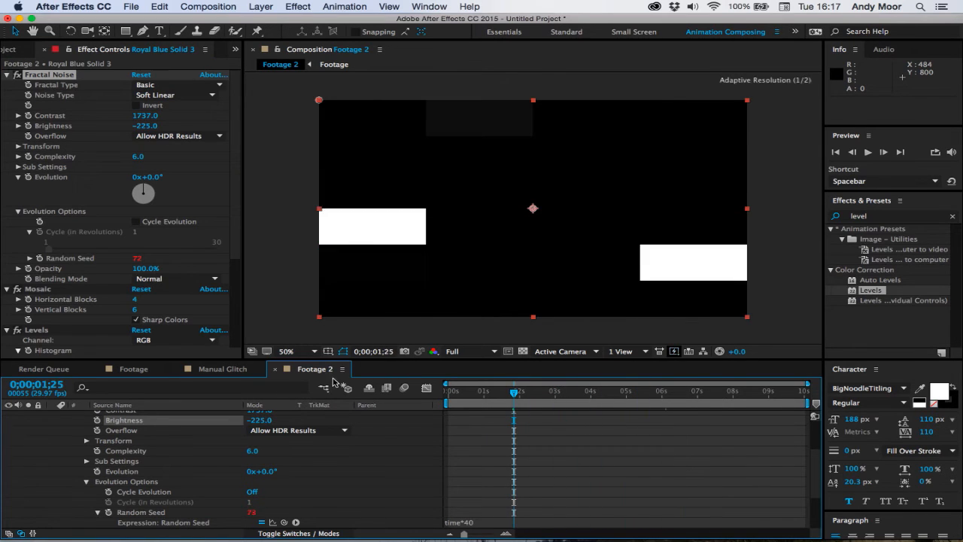
# Step: Pre-compose the royal blue solid as Glitch Map with all attributes moved into the new composition, and hide the resulting layer
pyautogui.click(504, 467)
pyautogui.scroll(5, 247, 436)
pyautogui.click(51, 416)
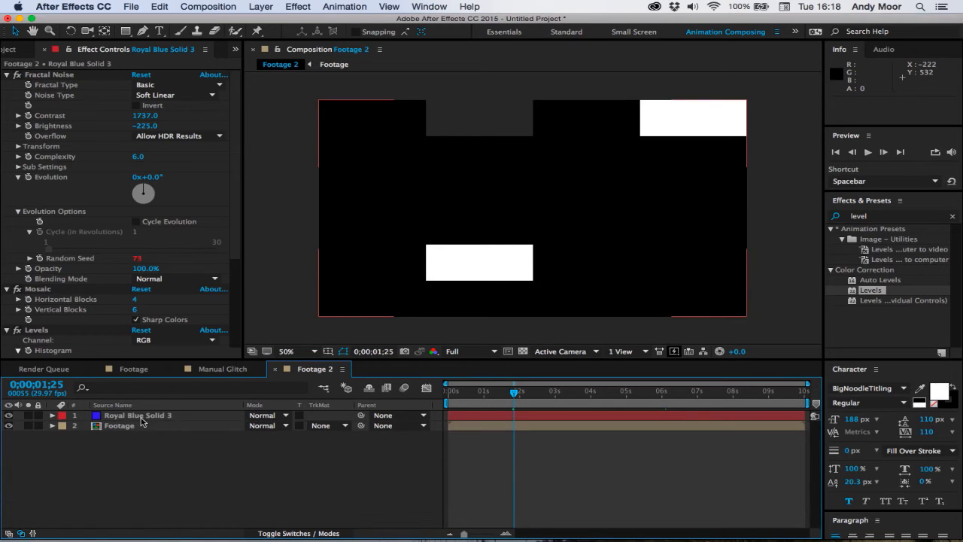
pyautogui.click(169, 419)
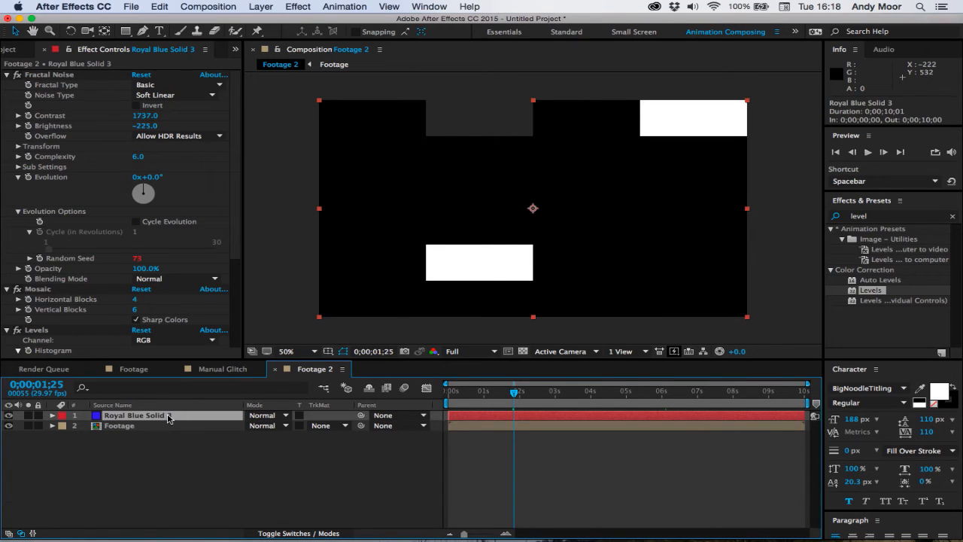
pyautogui.click(210, 7)
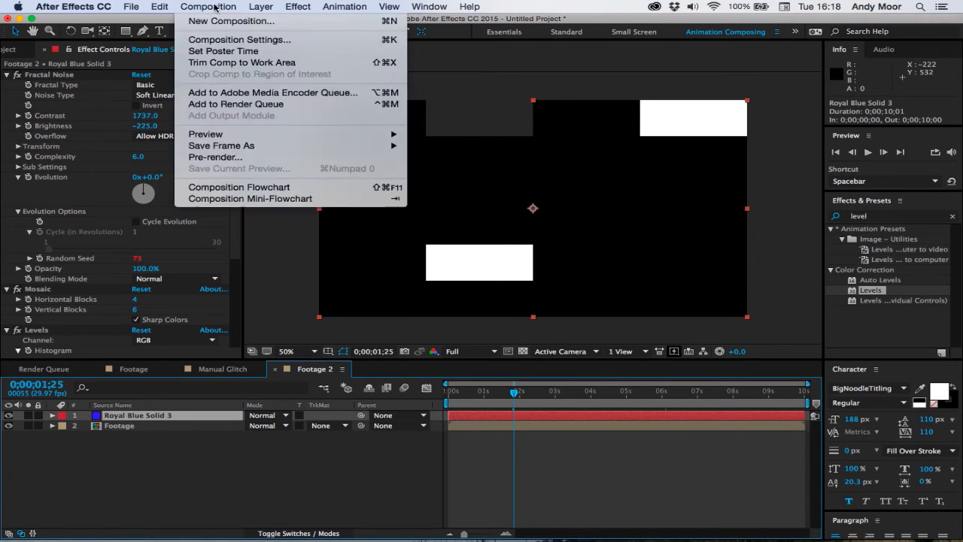
pyautogui.moveTo(265, 8)
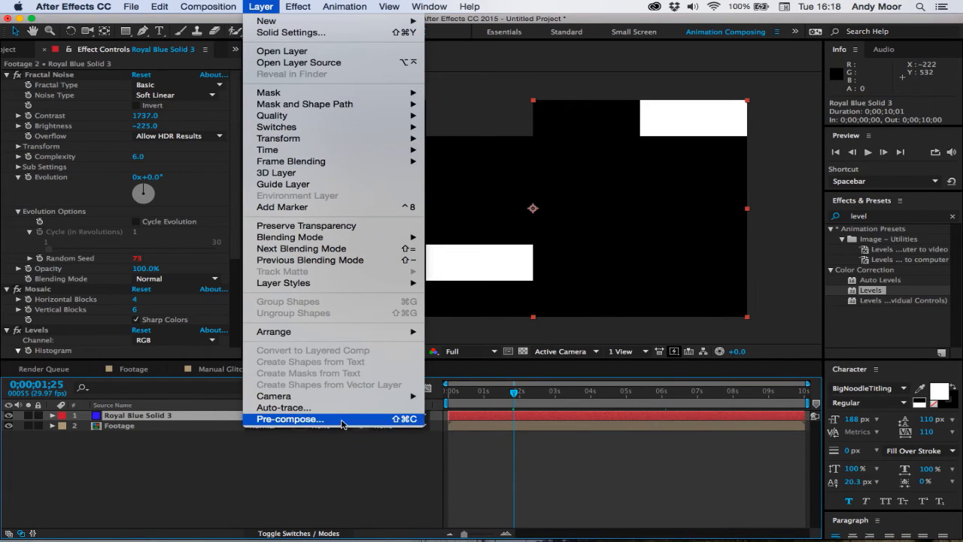
pyautogui.click(342, 419)
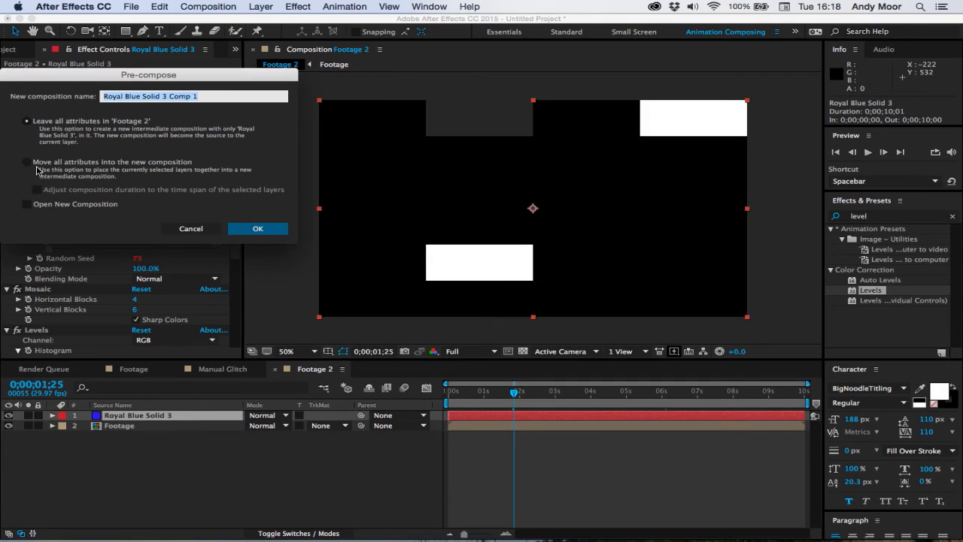
pyautogui.click(31, 165)
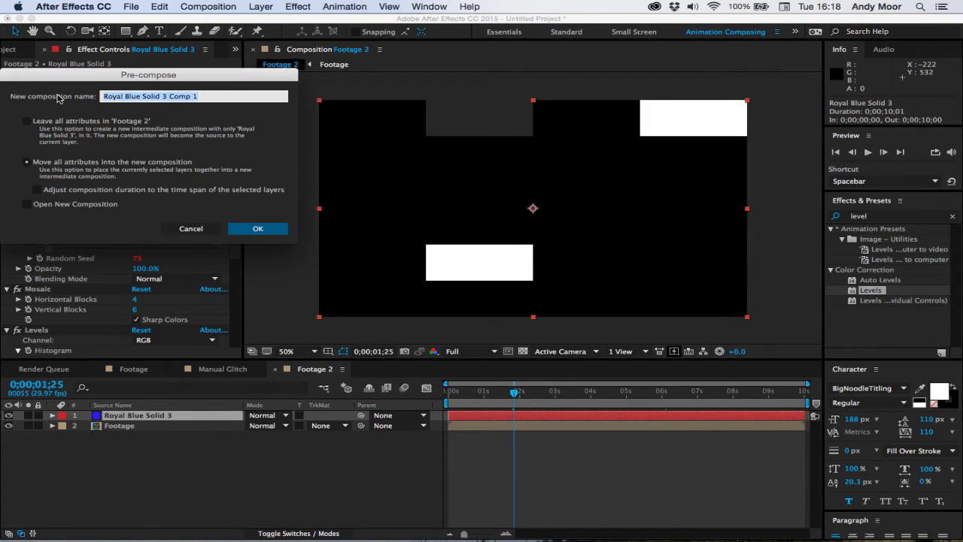
pyautogui.write('C')
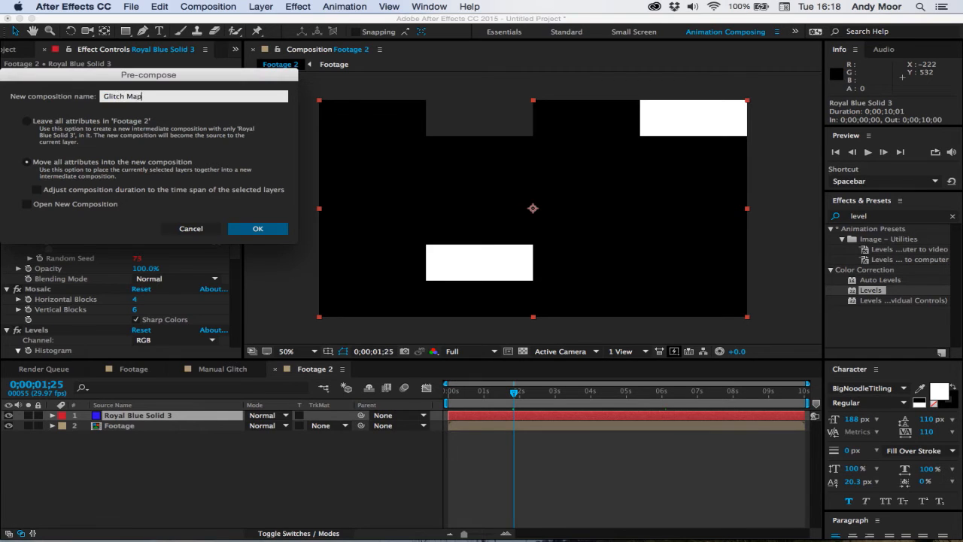
pyautogui.press('Return')
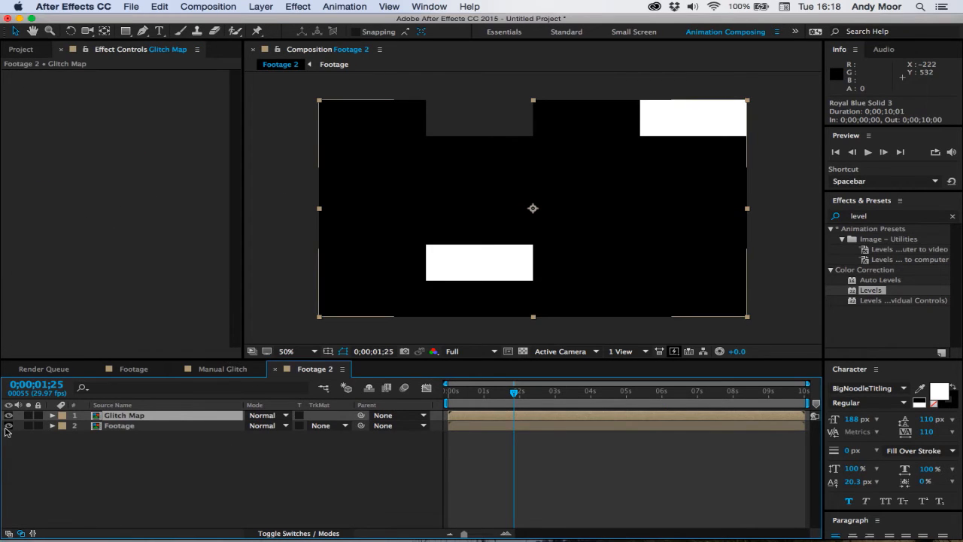
pyautogui.click(9, 415)
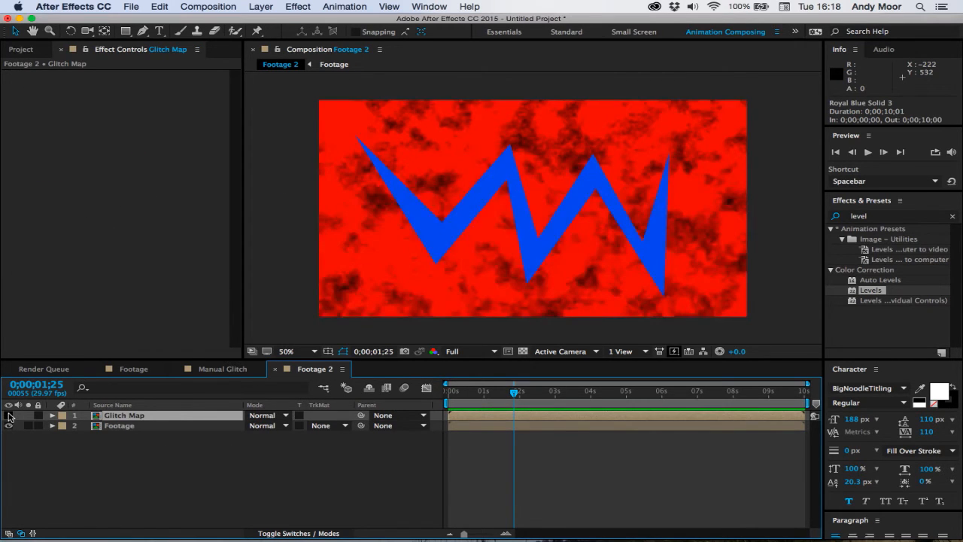
# Step: Add an adjustment layer above Glitch Map and apply Transform to it with Scale 137 and Position 716, 360
pyautogui.rightClick(487, 459)
pyautogui.moveTo(525, 427)
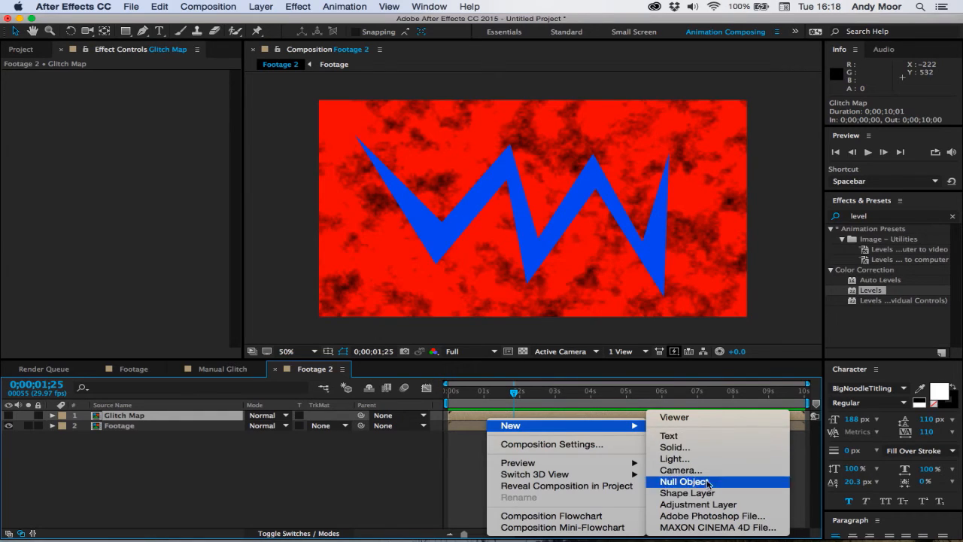
pyautogui.click(693, 504)
pyautogui.click(877, 216)
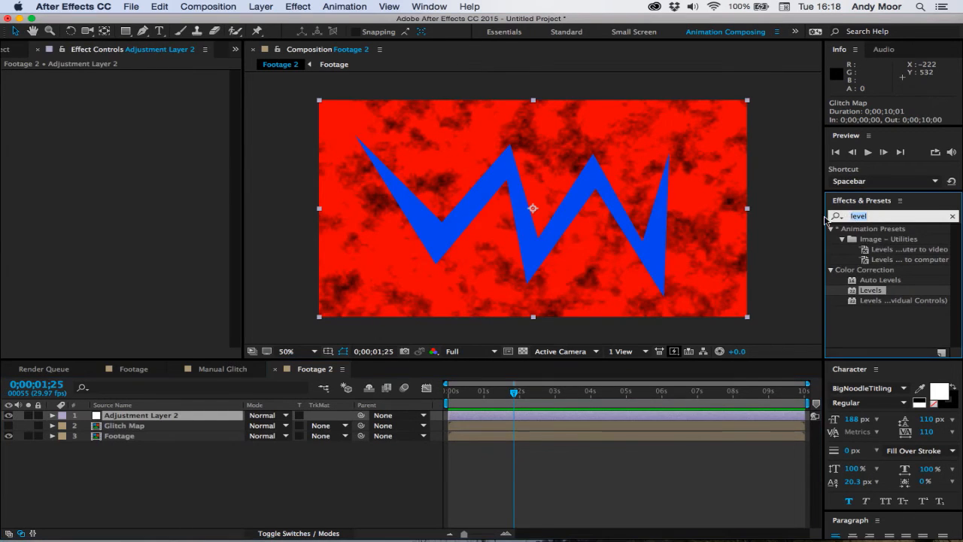
pyautogui.write('transof')
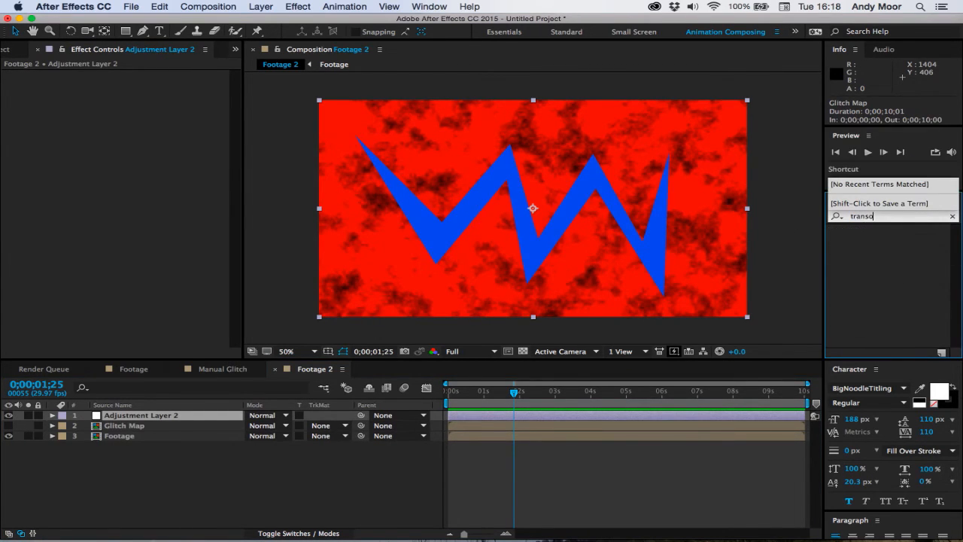
pyautogui.press('BackSpace')
pyautogui.moveTo(877, 280); pyautogui.dragTo(387, 203)
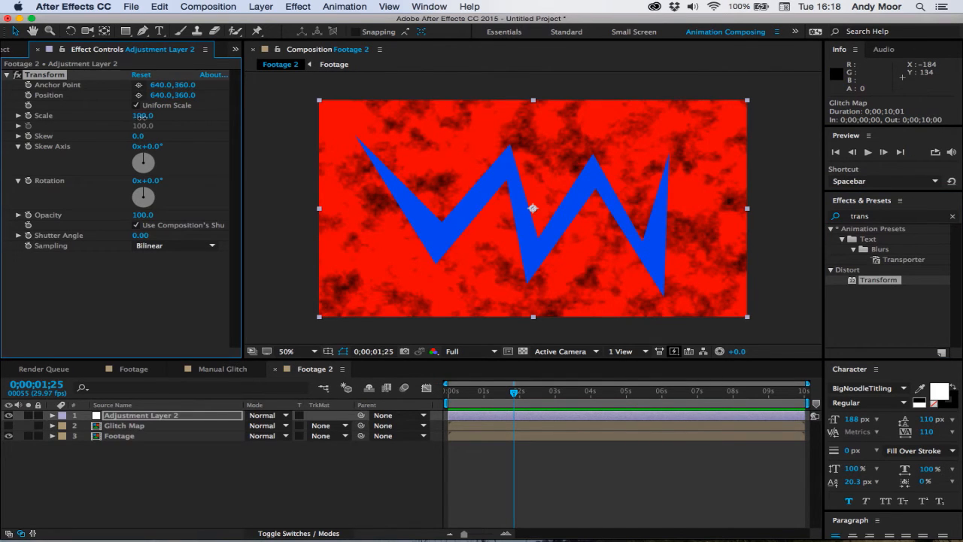
pyautogui.moveTo(140, 116); pyautogui.dragTo(228, 95)
# Step: Apply the Noise effect to the adjustment layer with the Amount of Noise at 89%
pyautogui.click(914, 224)
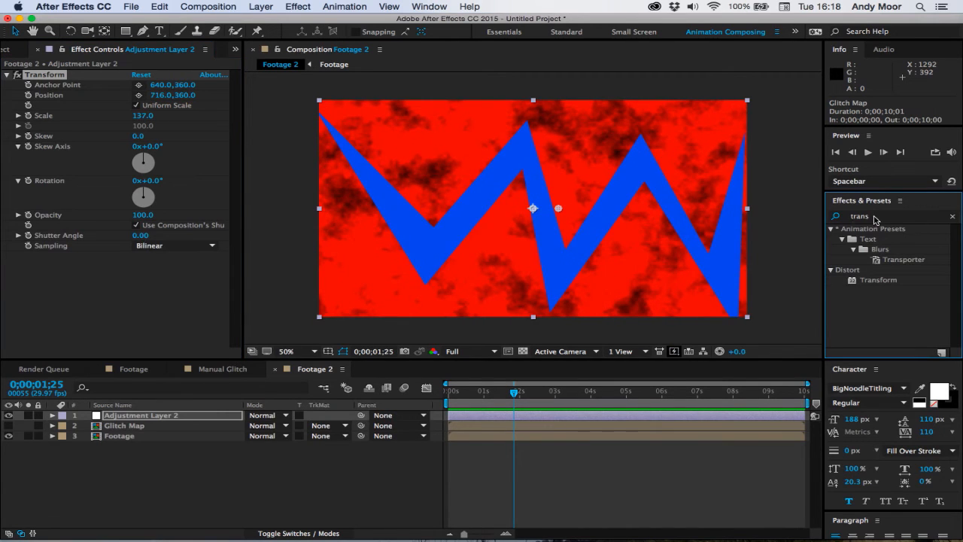
pyautogui.doubleClick(875, 219)
pyautogui.write('noise')
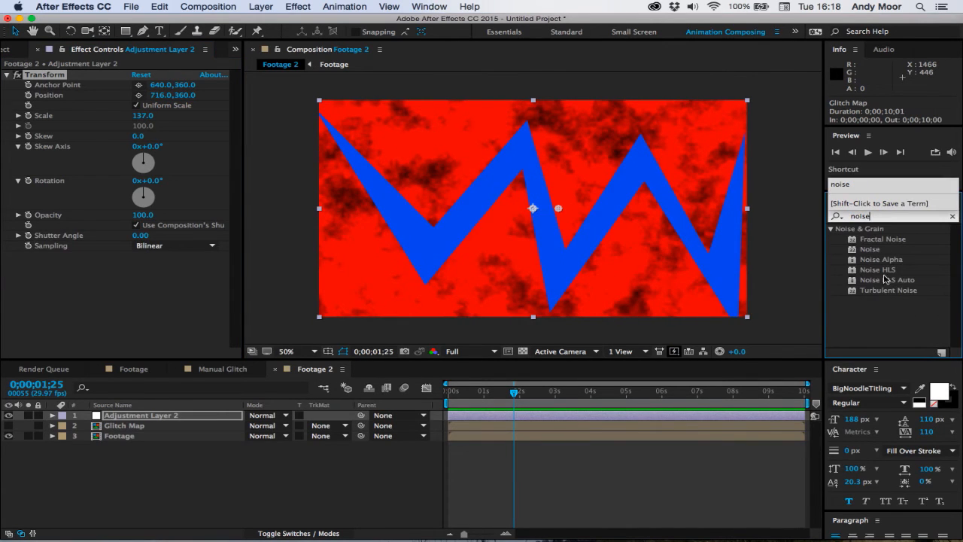
pyautogui.moveTo(878, 255); pyautogui.dragTo(215, 266)
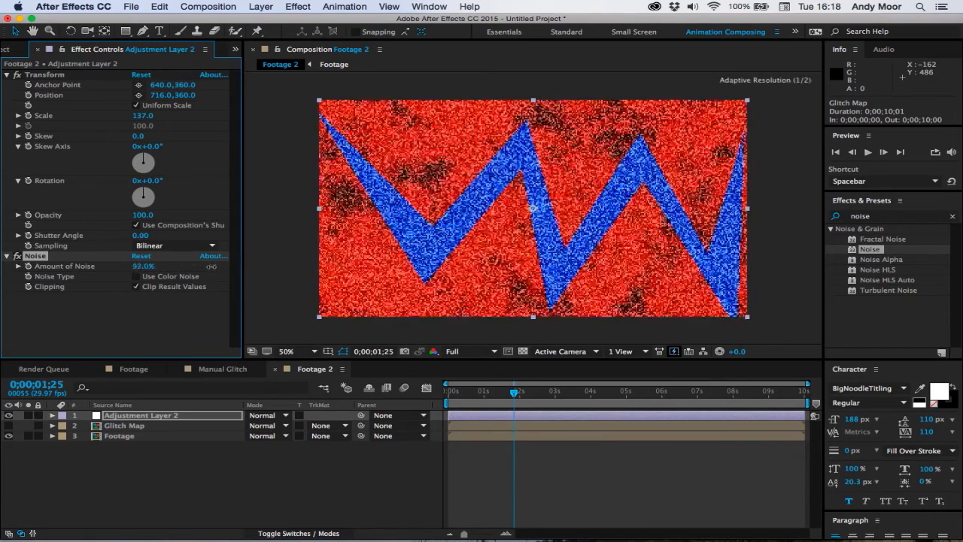
# Step: Apply the Tint effect to the adjustment layer and raise the Amount of Noise to 100%
pyautogui.doubleClick(903, 218)
pyautogui.write('tint')
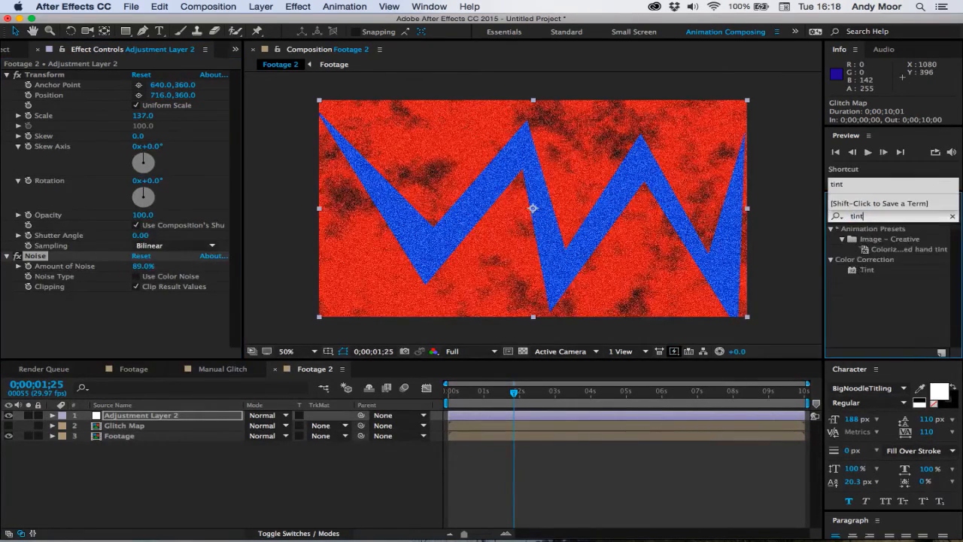
pyautogui.doubleClick(867, 270)
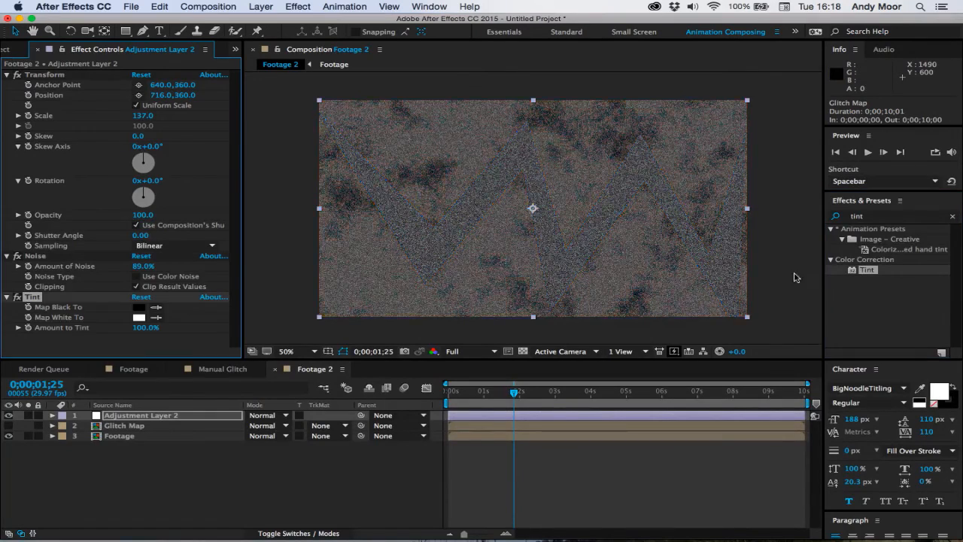
pyautogui.moveTo(141, 267); pyautogui.dragTo(161, 267)
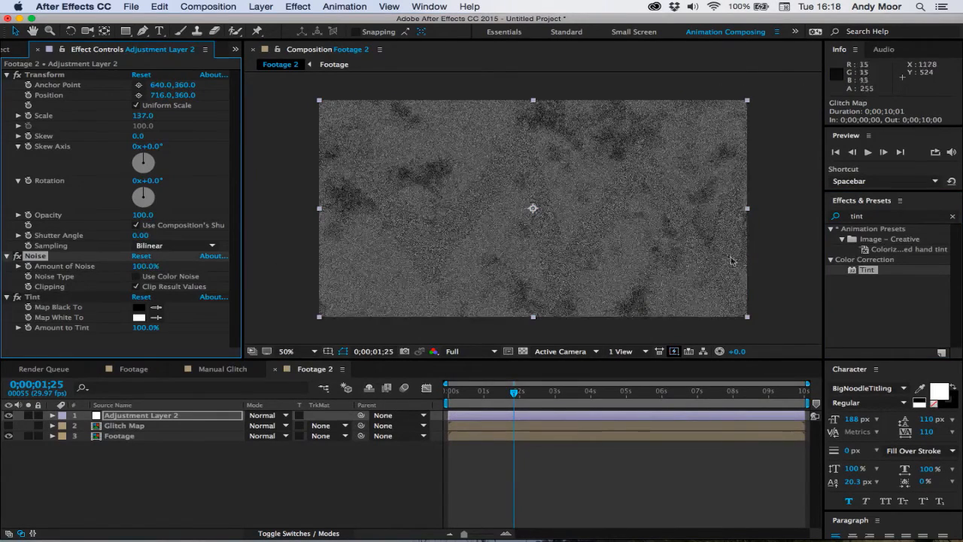
# Step: Apply Levels with Input White 130 and Gamma 0.76, and reduce the Noise amount to 40% and the Tint amount to 95%
pyautogui.moveTo(912, 216); pyautogui.dragTo(805, 220)
pyautogui.write('level')
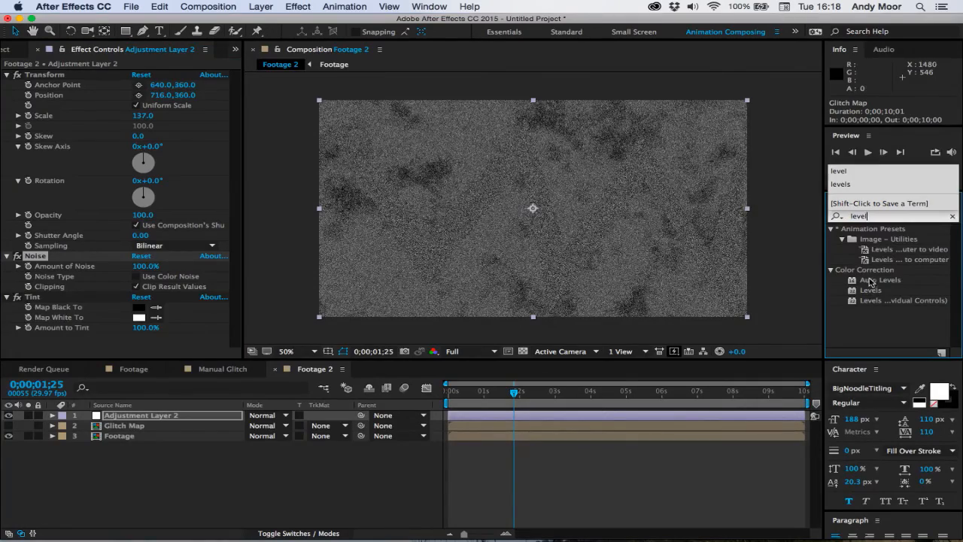
pyautogui.doubleClick(871, 290)
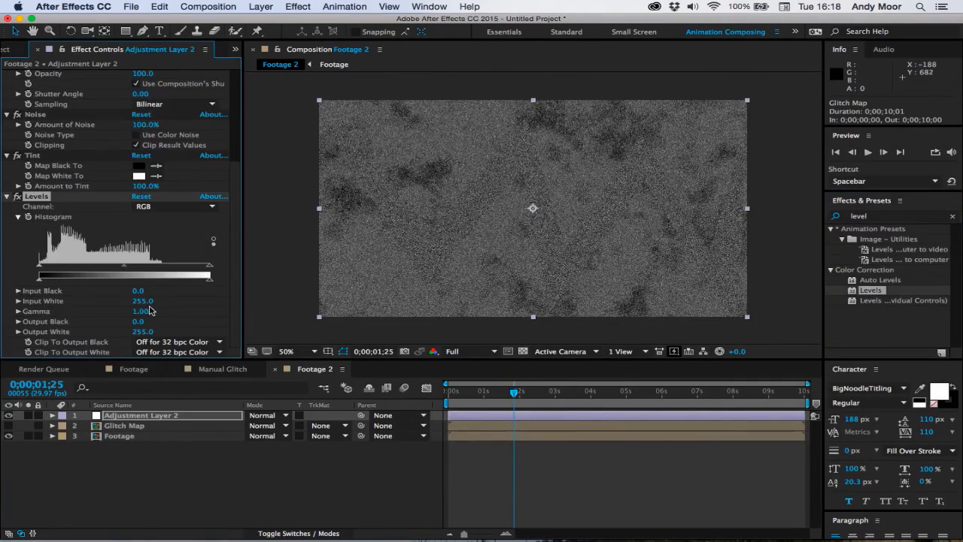
pyautogui.moveTo(125, 267)
pyautogui.mouseDown()
pyautogui.moveTo(152, 267)
pyautogui.moveTo(126, 267)
pyautogui.mouseUp()
pyautogui.moveTo(145, 124); pyautogui.dragTo(107, 126)
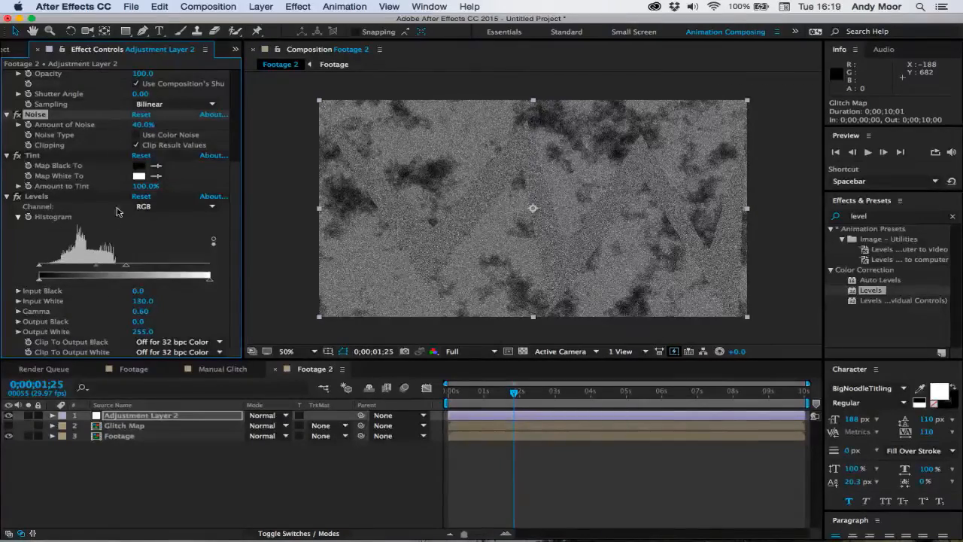
pyautogui.moveTo(96, 271); pyautogui.dragTo(91, 271)
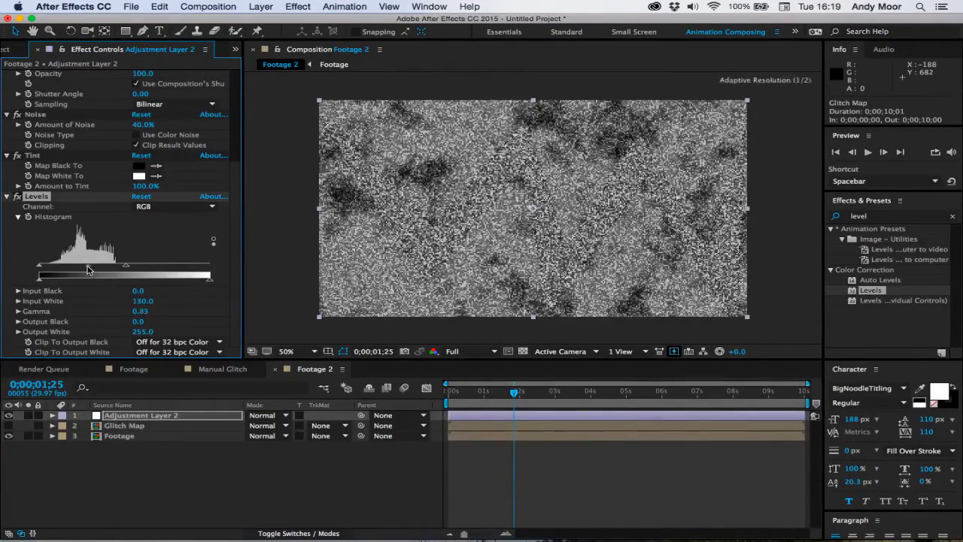
pyautogui.moveTo(138, 186); pyautogui.dragTo(134, 185)
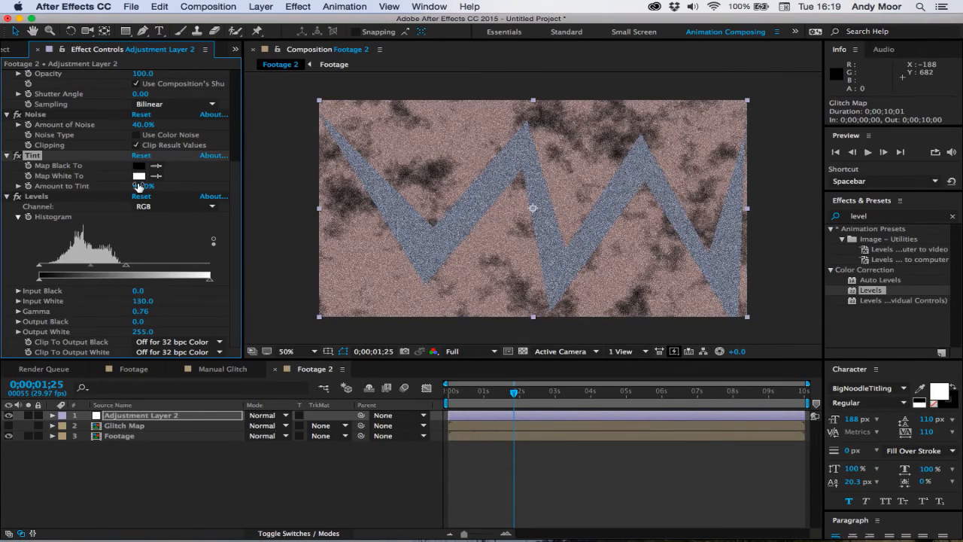
# Step: Rename the adjustment layer as Glitch and move it below the Glitch Map layer
pyautogui.click(186, 418)
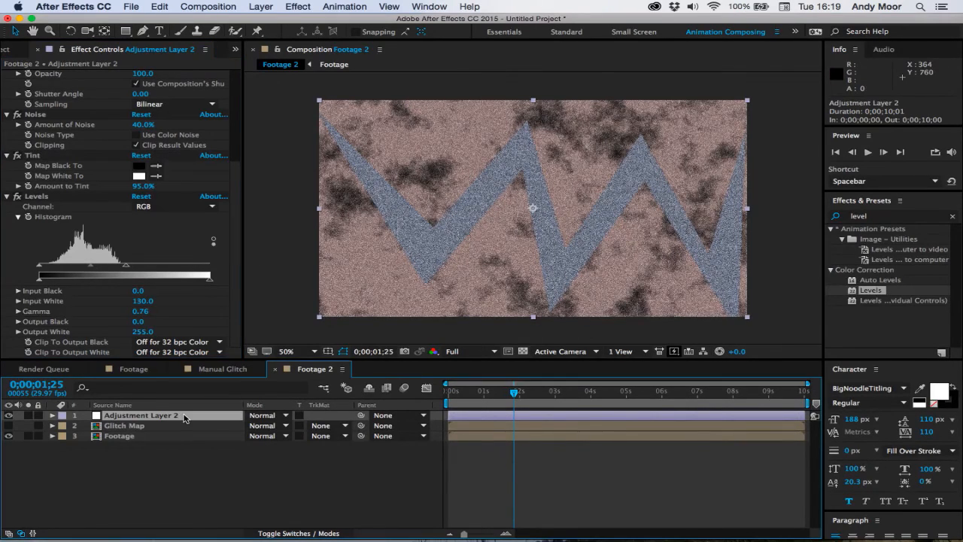
pyautogui.press('Return')
pyautogui.write('Glitch')
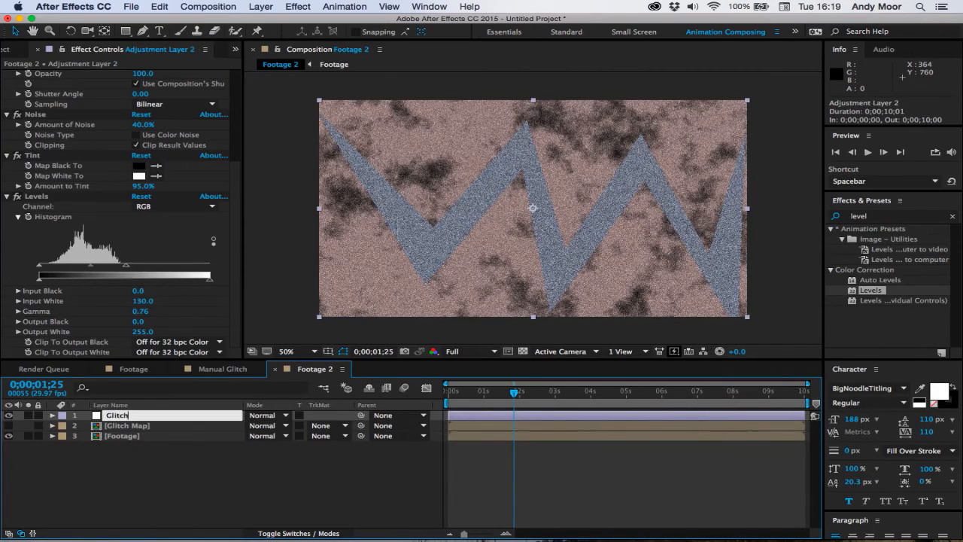
pyautogui.press('Return')
pyautogui.moveTo(159, 422); pyautogui.dragTo(159, 434)
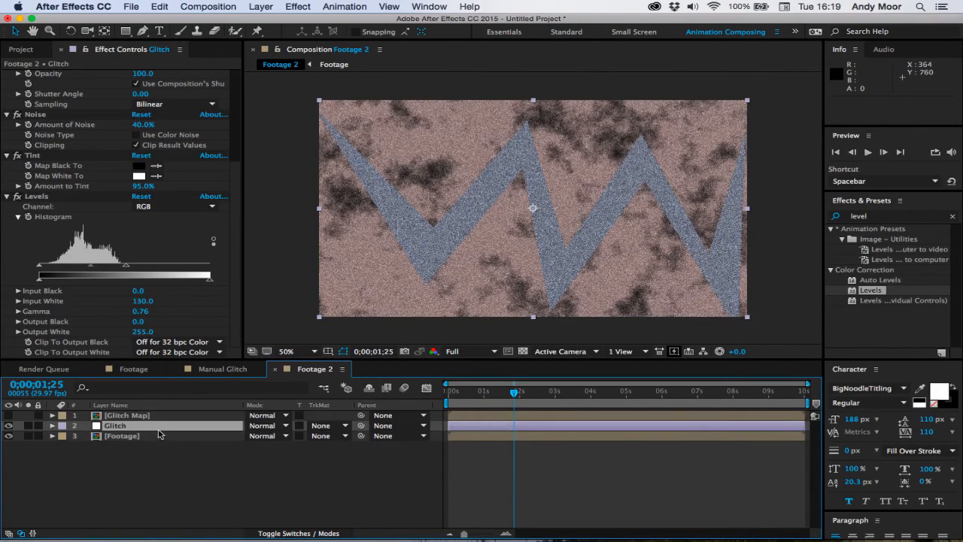
# Step: Set the Glitch layer's track matte to Luma Matte using Glitch Map, and scrub the timeline to check the glitch blocks
pyautogui.click(321, 426)
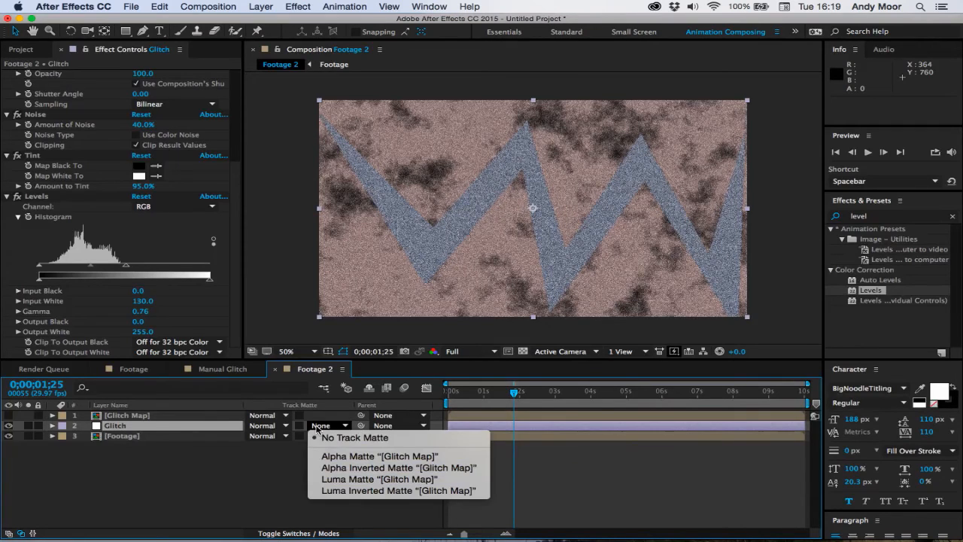
pyautogui.click(331, 479)
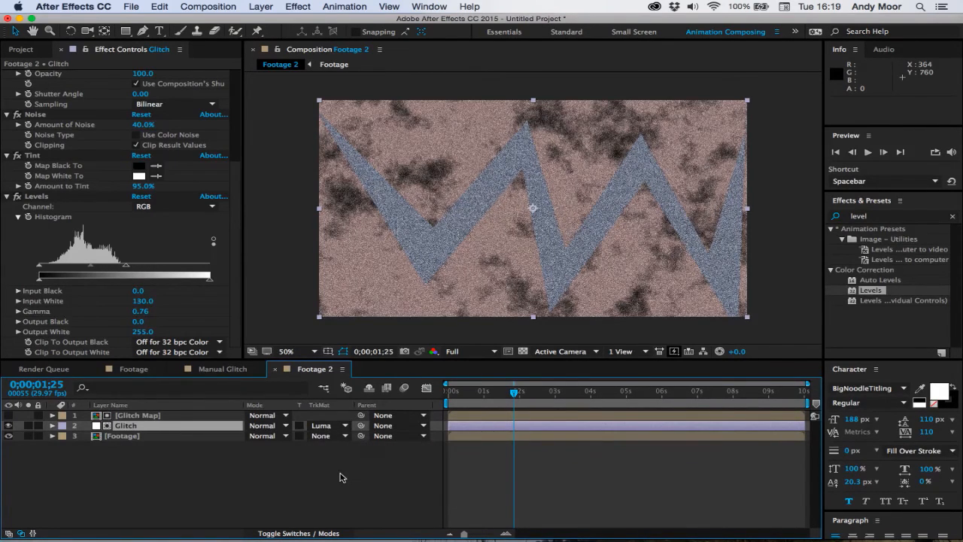
pyautogui.click(530, 484)
pyautogui.click(522, 391)
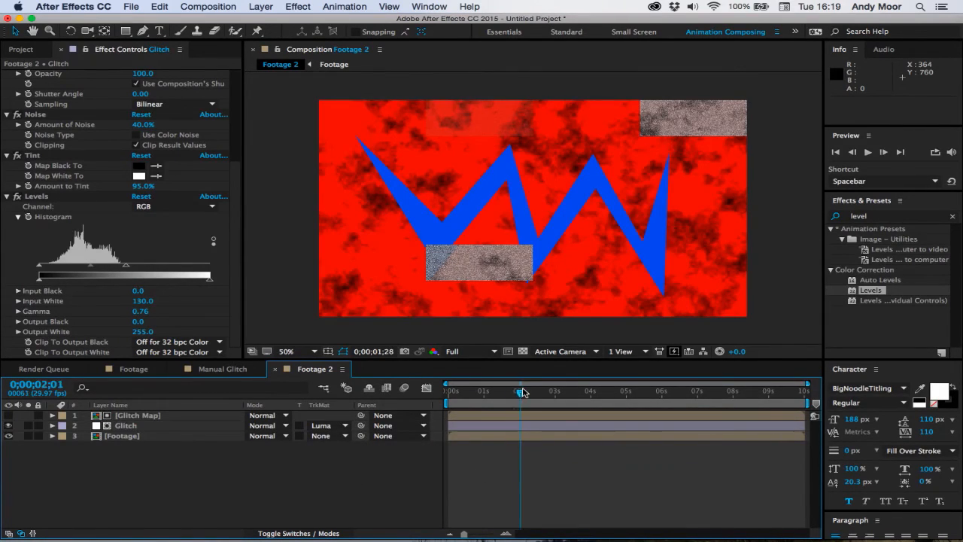
pyautogui.moveTo(522, 391); pyautogui.dragTo(578, 384)
pyautogui.moveTo(577, 392)
pyautogui.mouseDown()
pyautogui.moveTo(522, 393)
pyautogui.moveTo(587, 388)
pyautogui.moveTo(560, 391)
pyautogui.mouseUp()
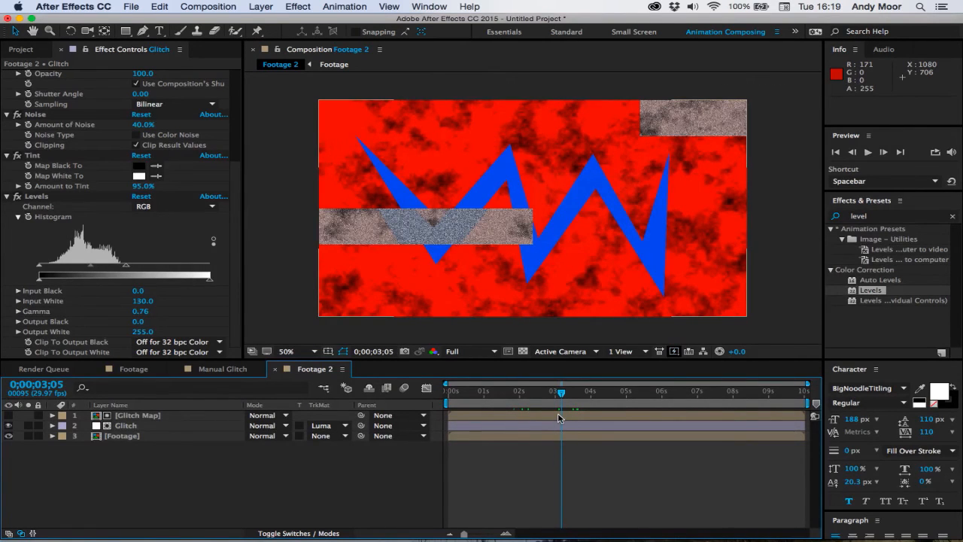
# Step: Add another adjustment layer on top of the stack and apply the Displacement Map effect to it
pyautogui.rightClick(580, 485)
pyautogui.moveTo(644, 425)
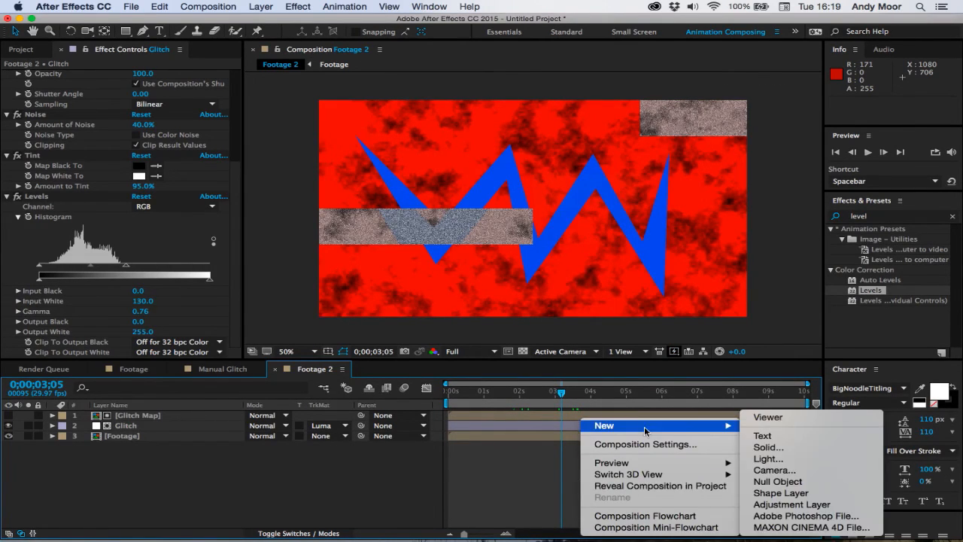
pyautogui.click(777, 503)
pyautogui.click(874, 212)
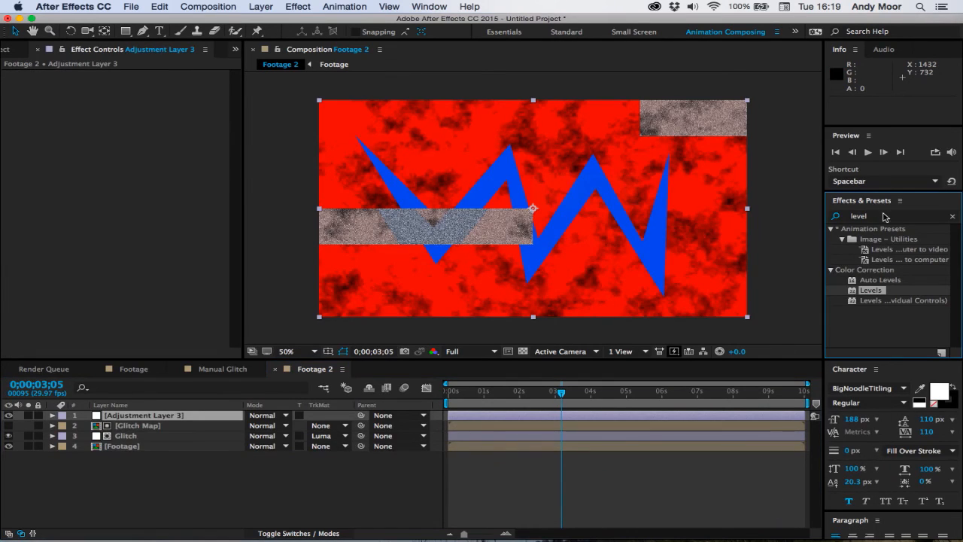
pyautogui.click(886, 217)
pyautogui.write('displace')
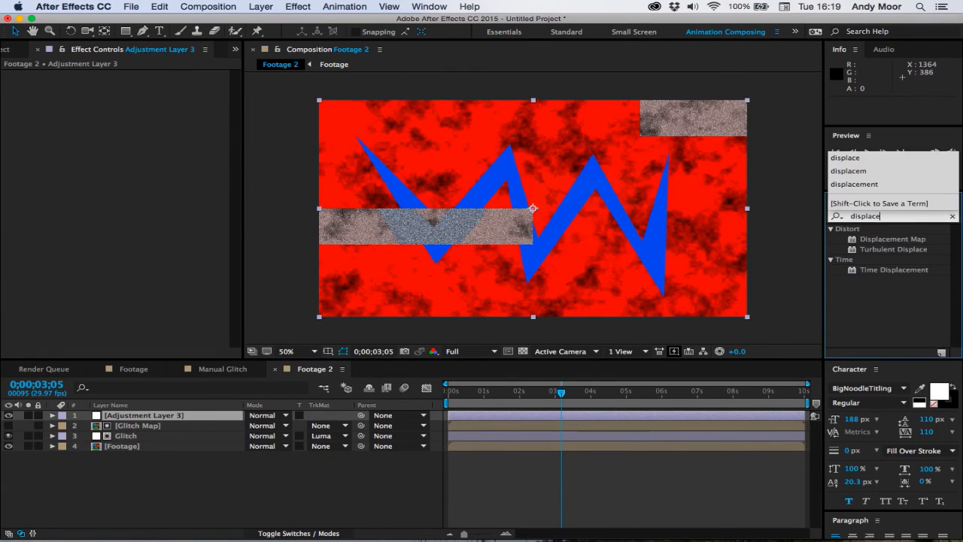
pyautogui.doubleClick(893, 239)
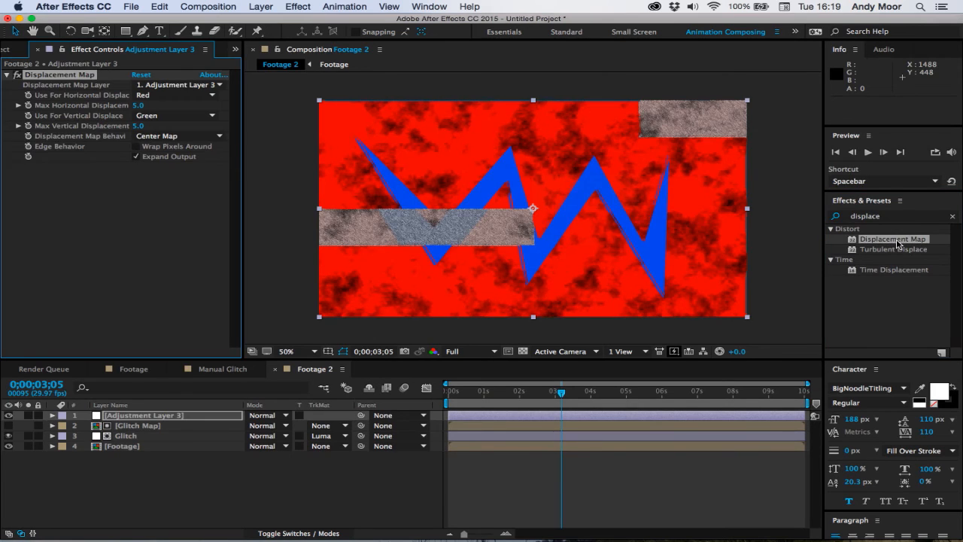
# Step: Set the Displacement Map layer to Glitch Map and use Luminance for both horizontal and vertical displacement
pyautogui.click(194, 85)
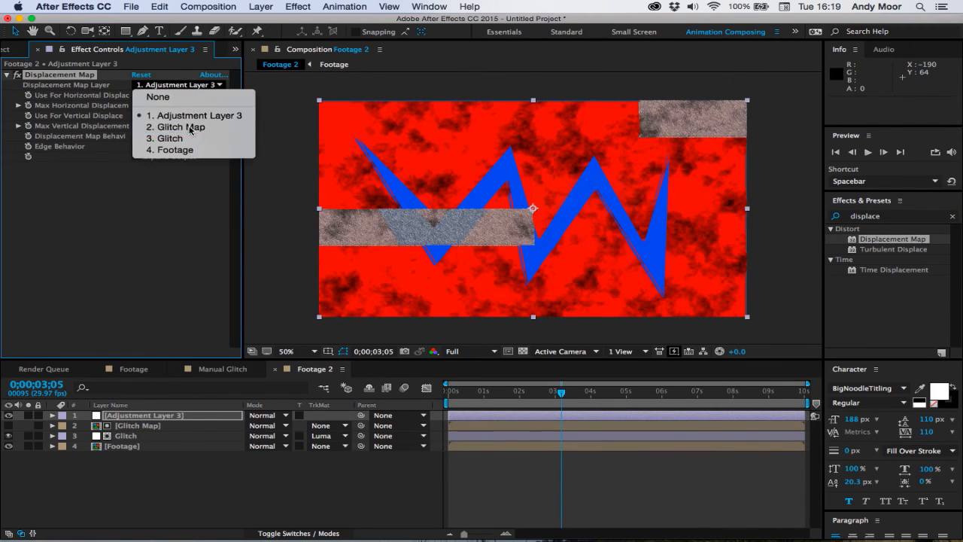
pyautogui.click(193, 129)
pyautogui.click(162, 96)
pyautogui.click(167, 153)
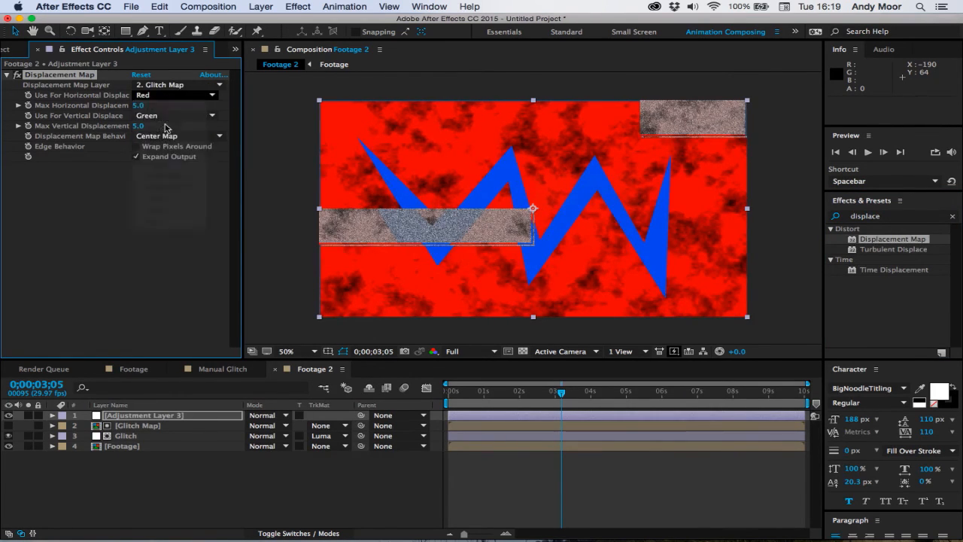
pyautogui.click(168, 115)
pyautogui.click(167, 173)
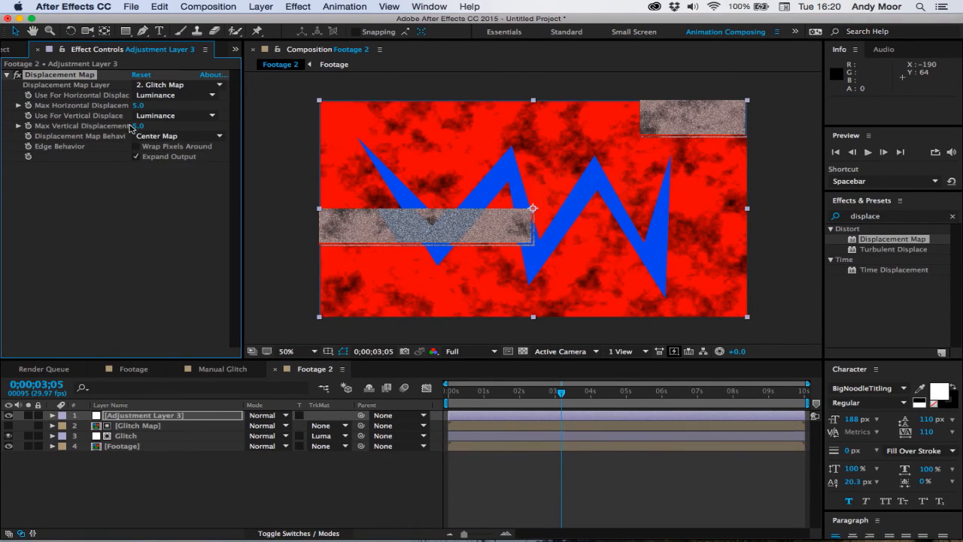
pyautogui.click(135, 205)
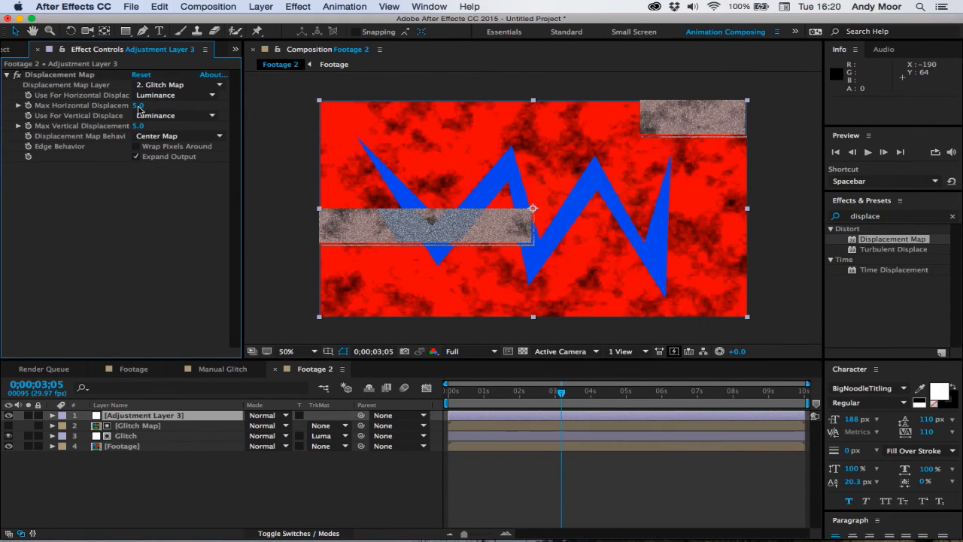
# Step: Set Max Horizontal Displacement to 35, enable Wrap Pixels Around, and scrub to about 4 seconds to check the result
pyautogui.moveTo(139, 105); pyautogui.dragTo(156, 106)
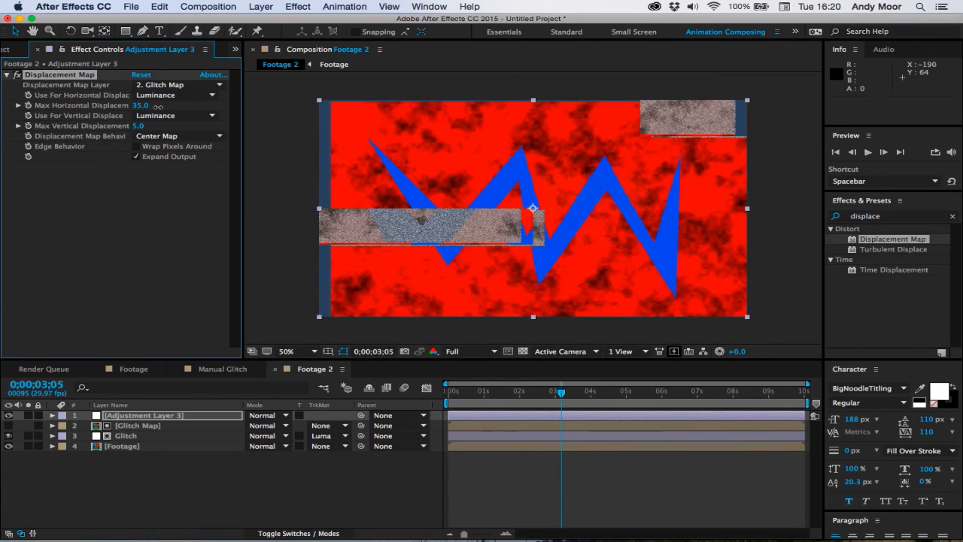
pyautogui.click(137, 146)
pyautogui.click(566, 492)
pyautogui.moveTo(561, 393); pyautogui.dragTo(594, 397)
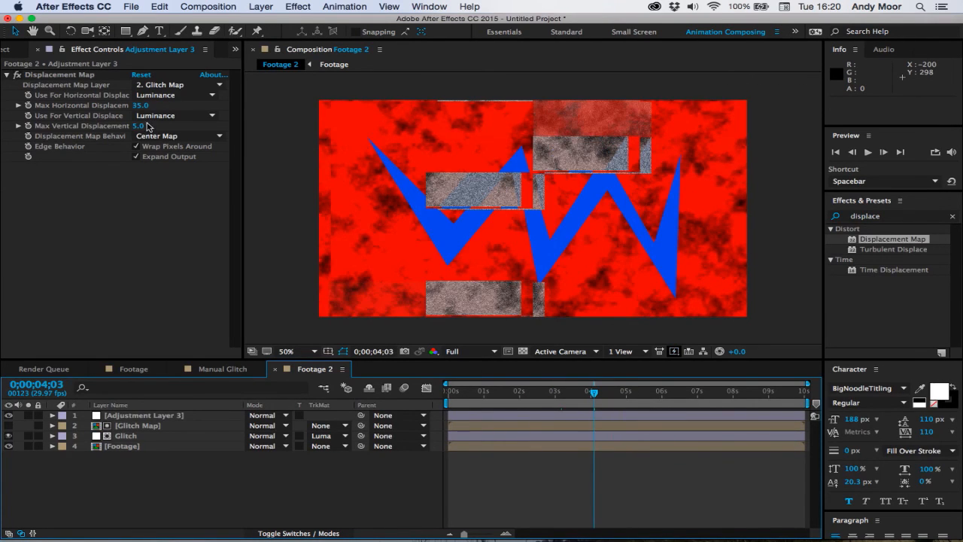
# Step: Set Max Vertical Displacement to -76 and scrub to 7 seconds to check the displaced footage
pyautogui.moveTo(139, 125); pyautogui.dragTo(86, 128)
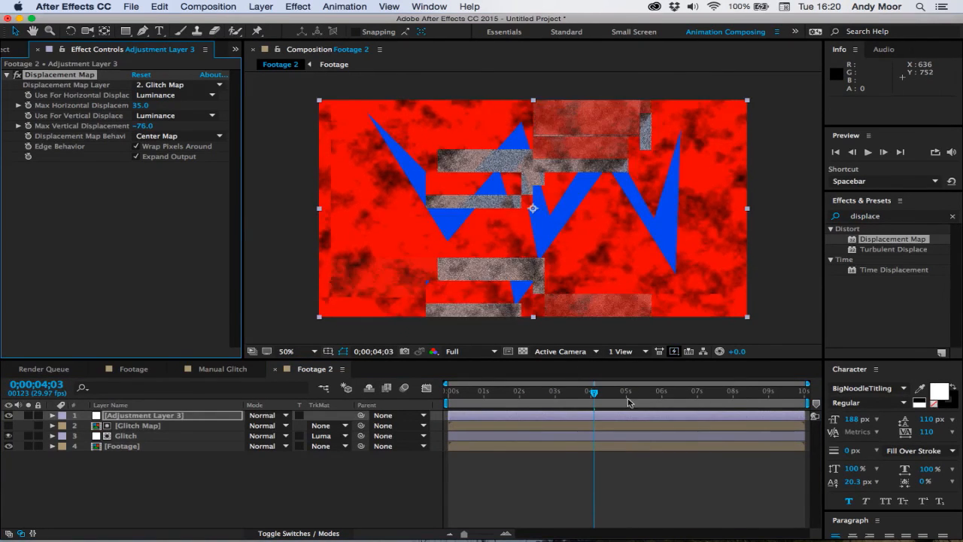
pyautogui.moveTo(595, 394); pyautogui.dragTo(676, 445)
pyautogui.click(653, 452)
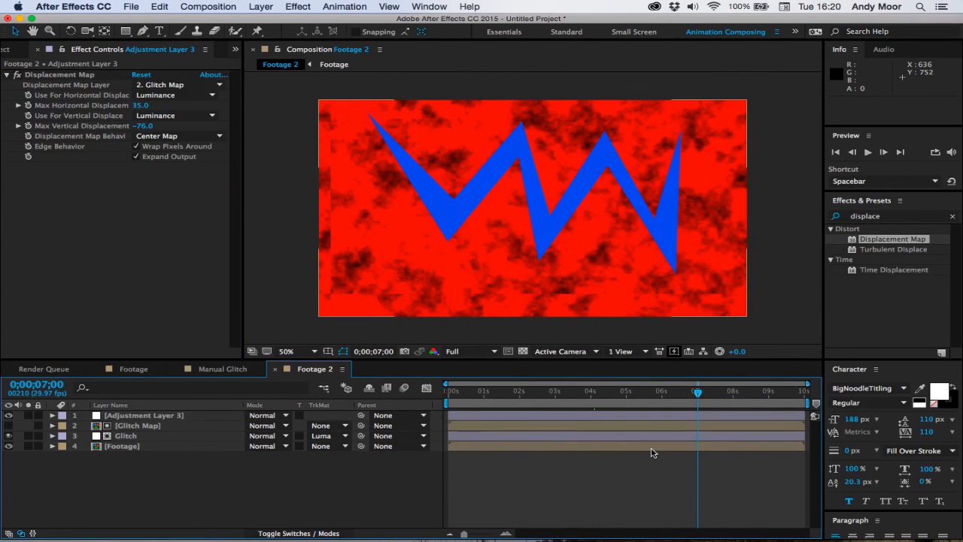